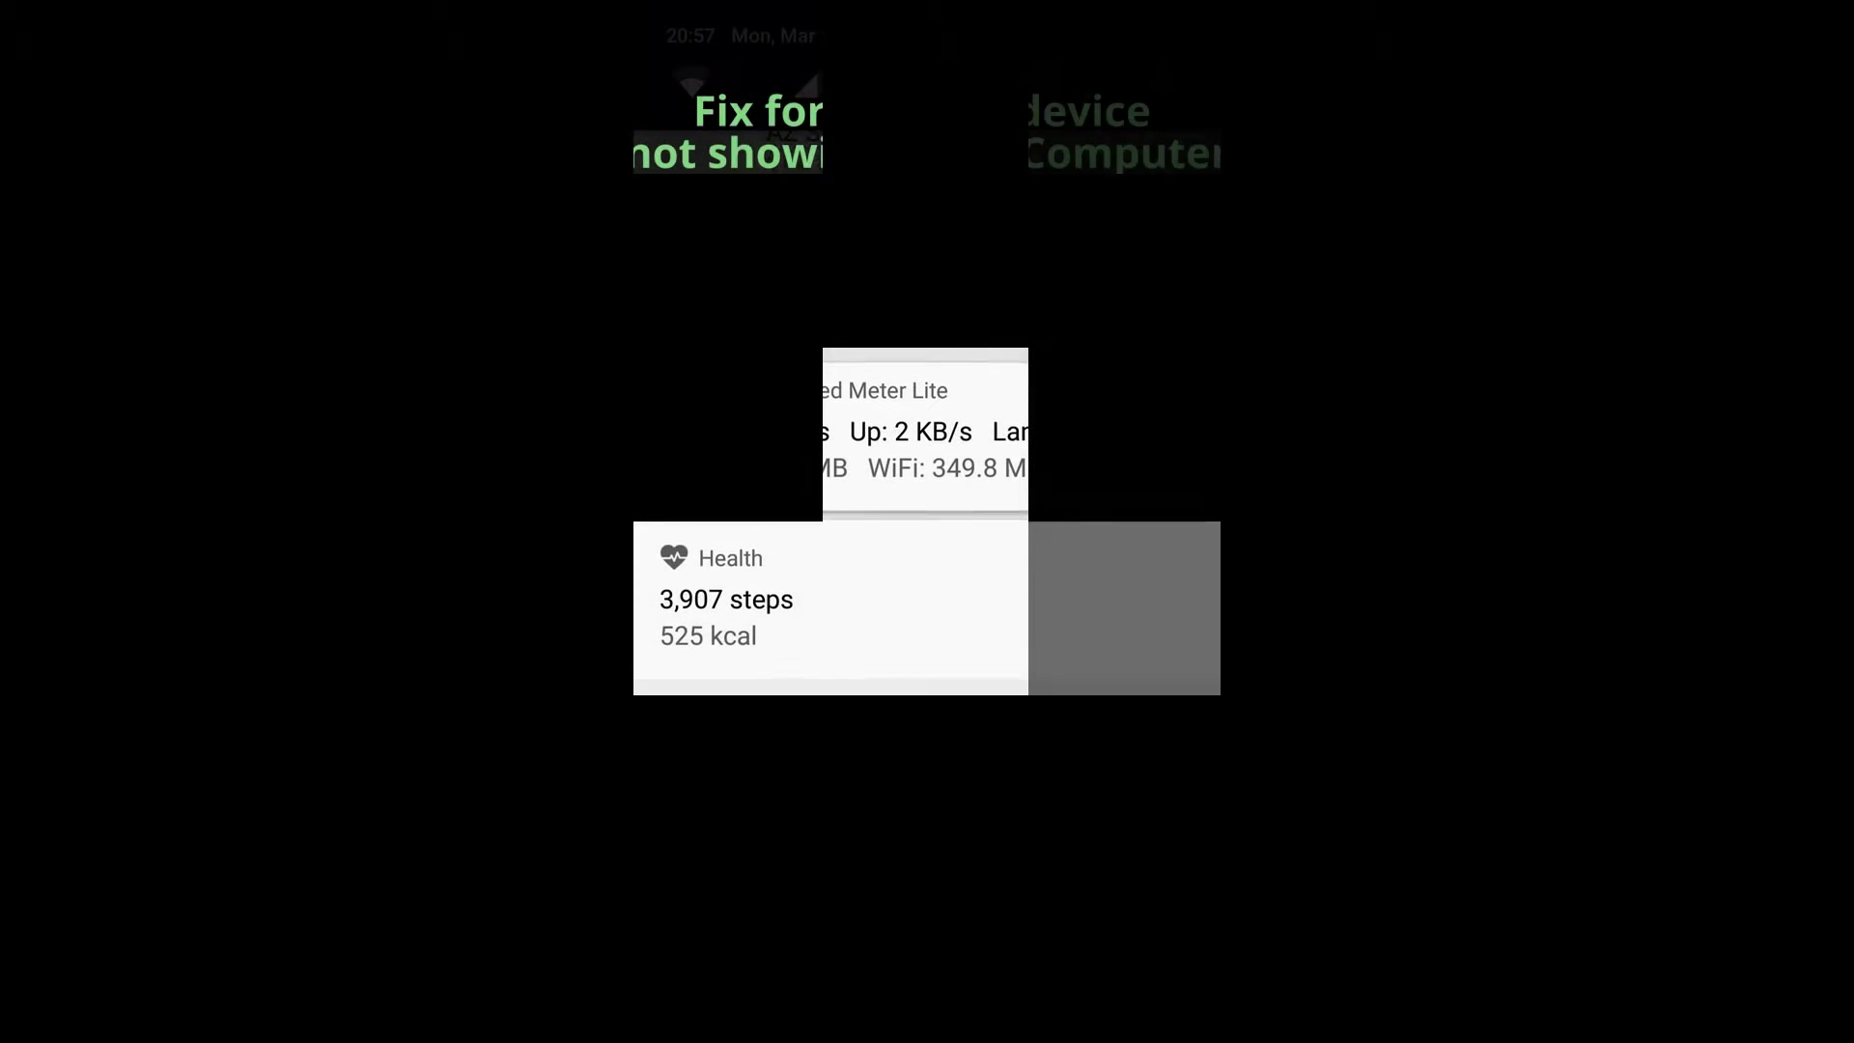
- From the notification shade, set the phone's USB mode to Transfer photos (PTP)
left_click_drag(1020, 454, 1020, 241)
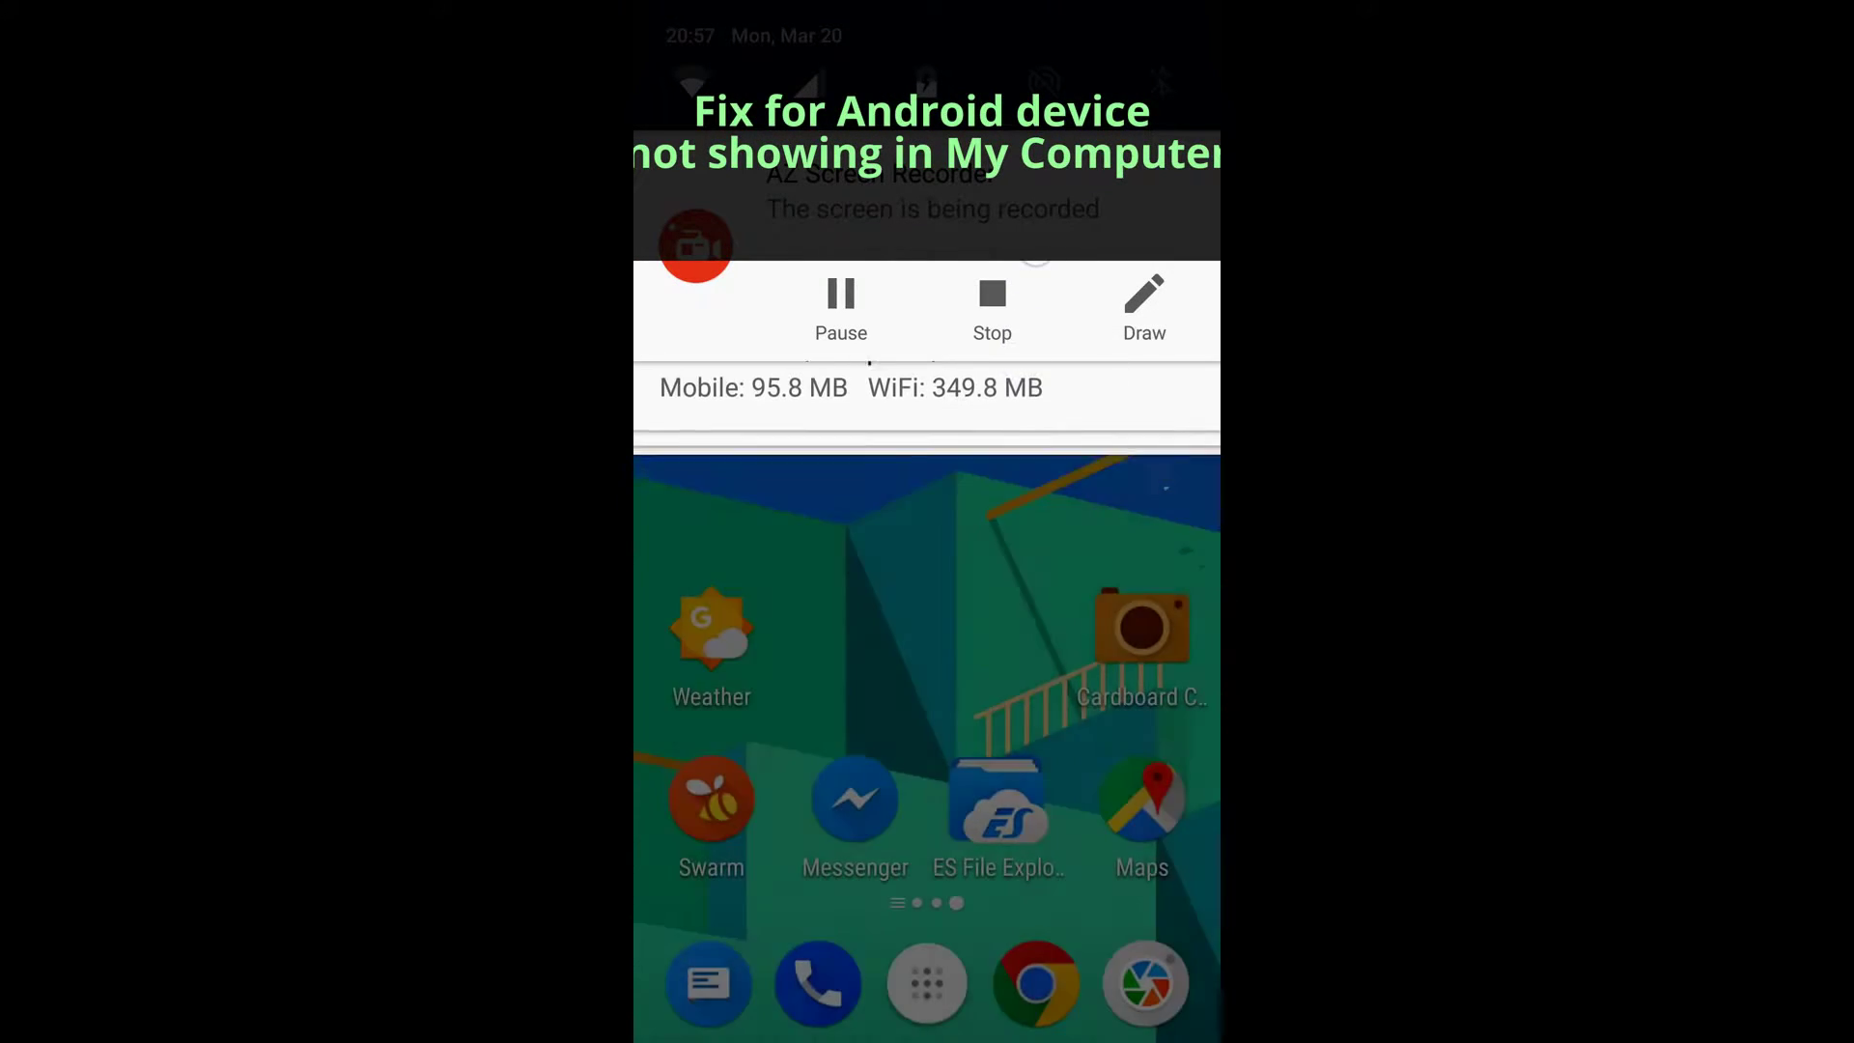
left_click_drag(927, 19, 927, 579)
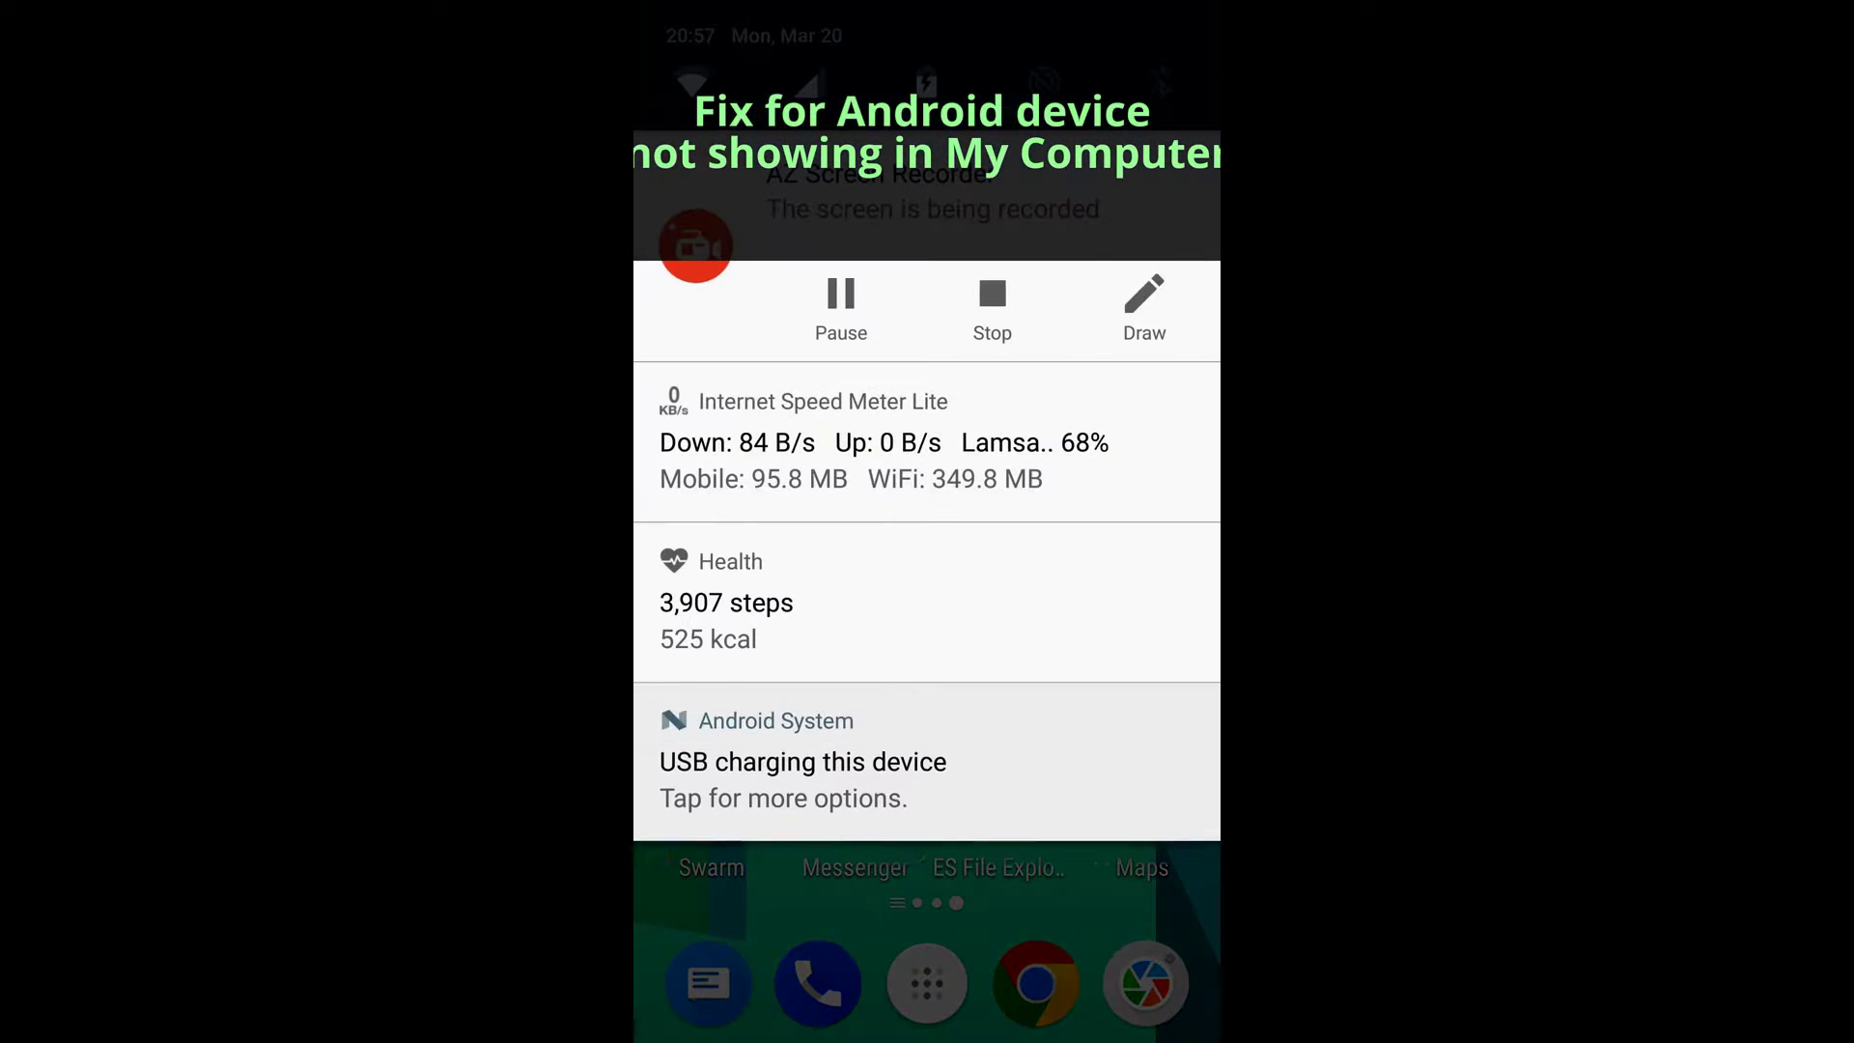
left_click(1002, 753)
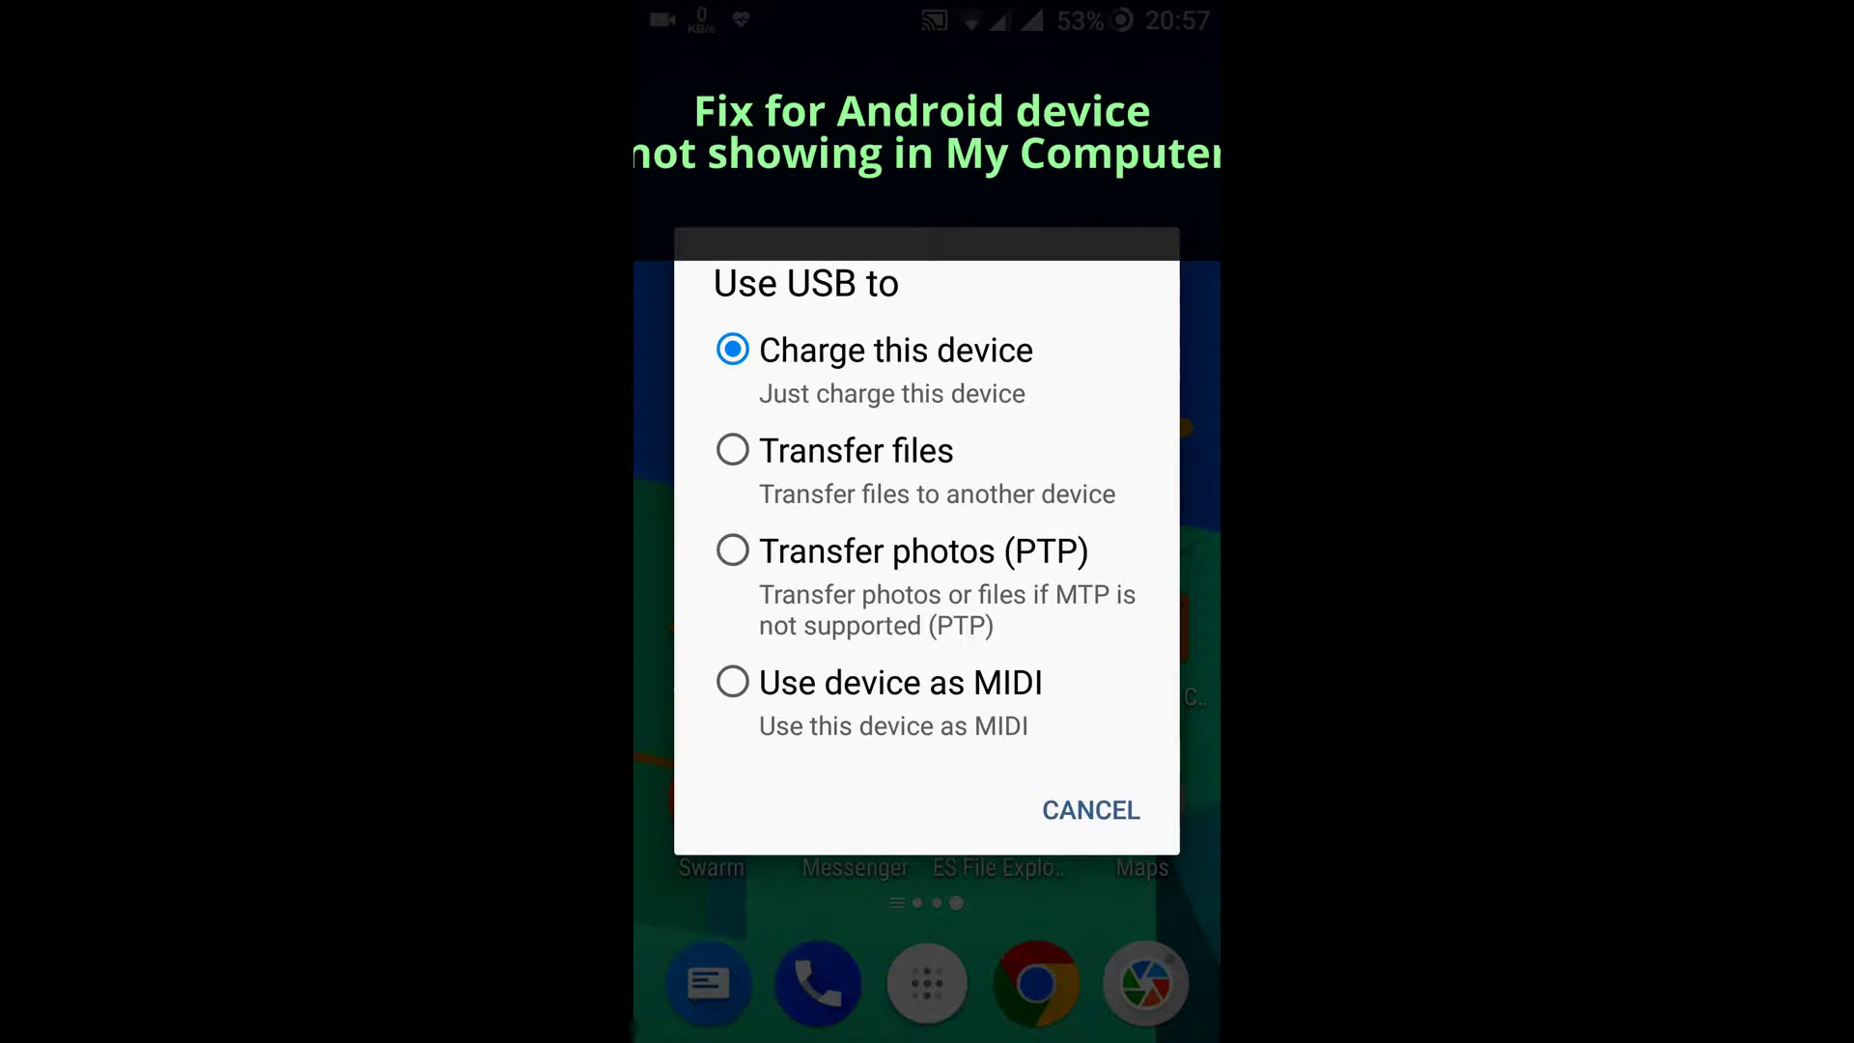
left_click(732, 550)
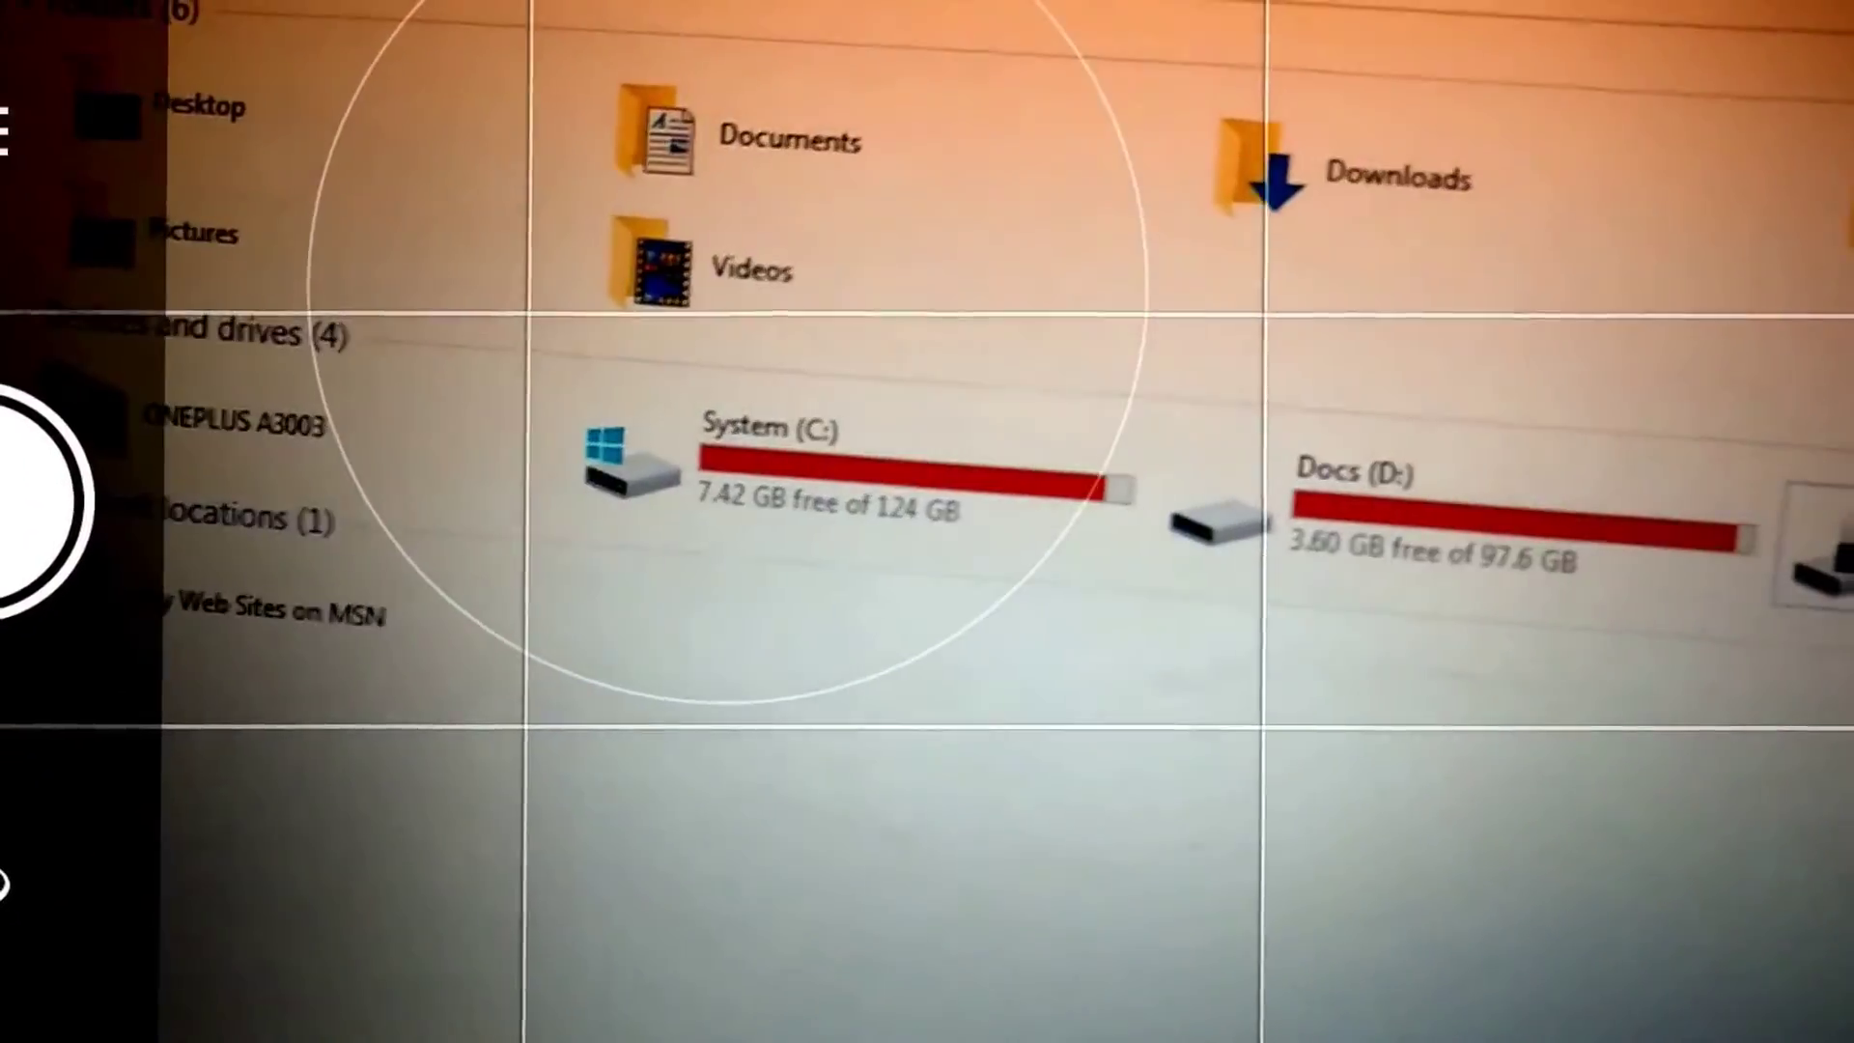
- Open the ONEPLUS A3003 phone's storage from This PC while filming the screen
double_click(231, 454)
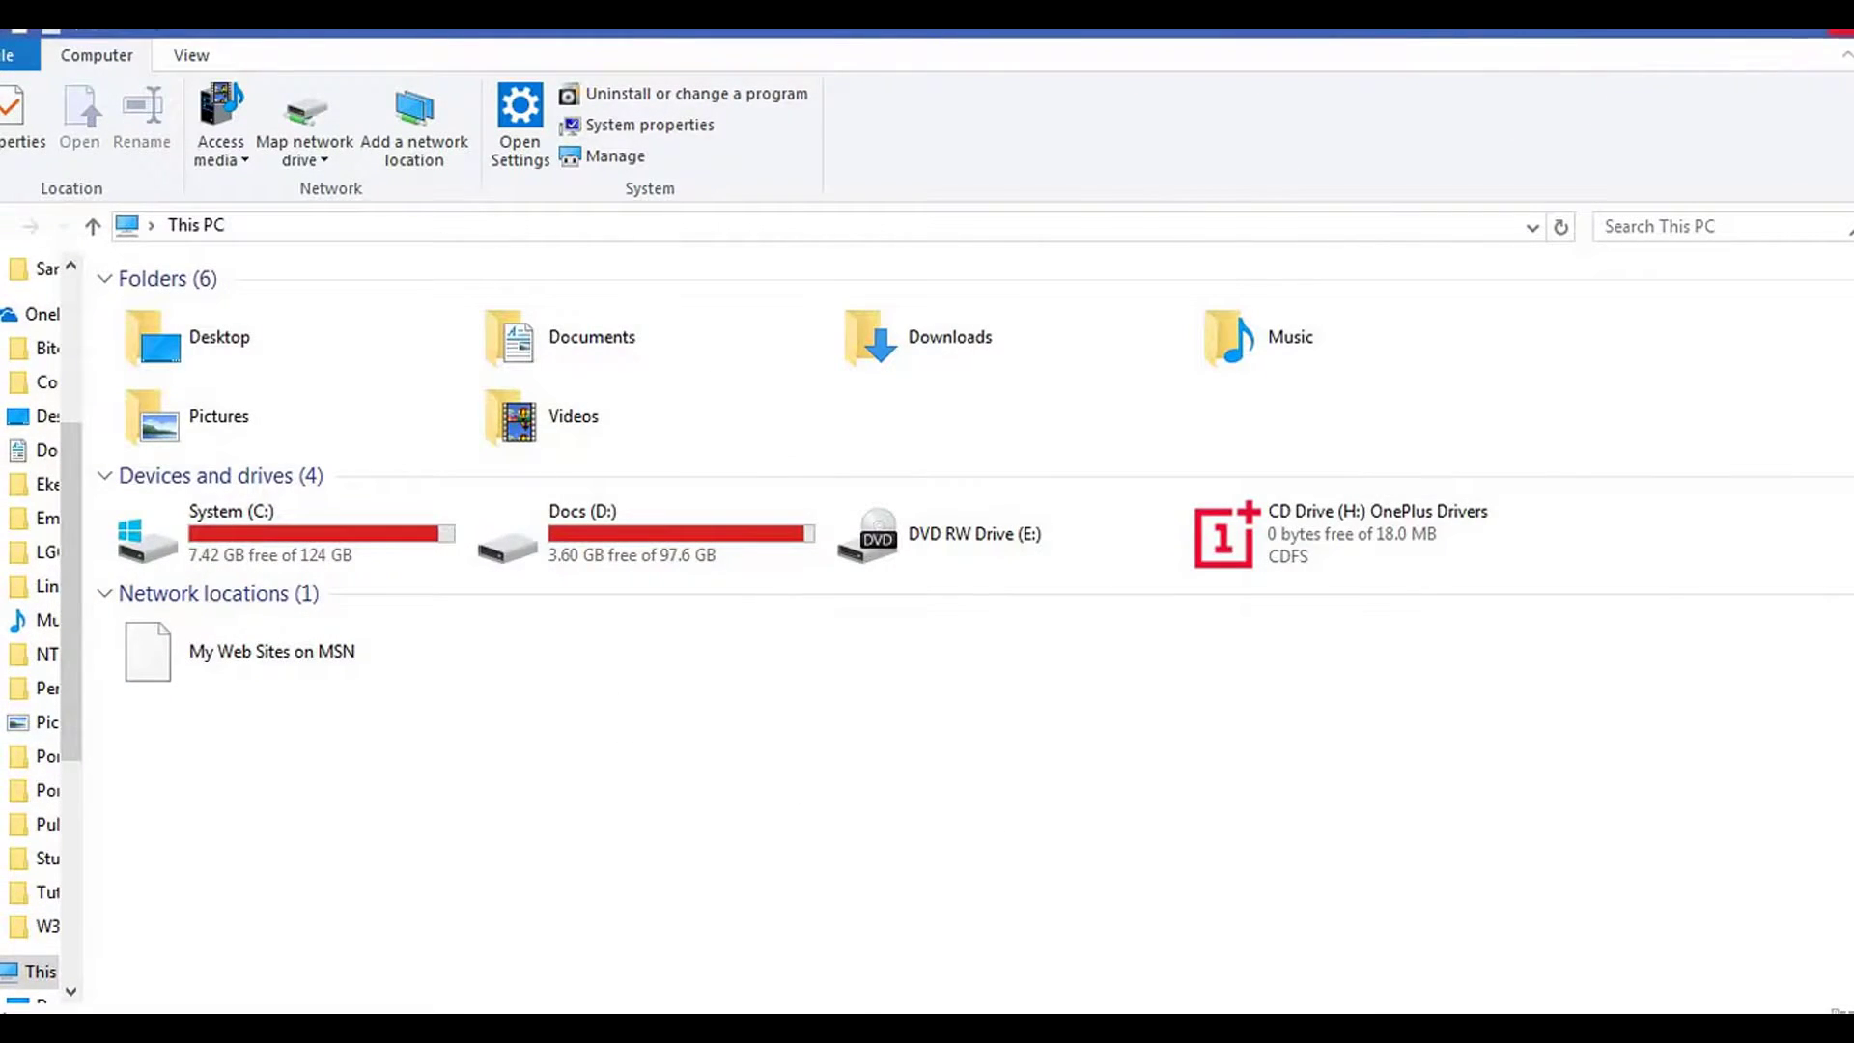
- Close File Explorer and bring up the context menu for Unknown device under Other devices
left_click(1840, 31)
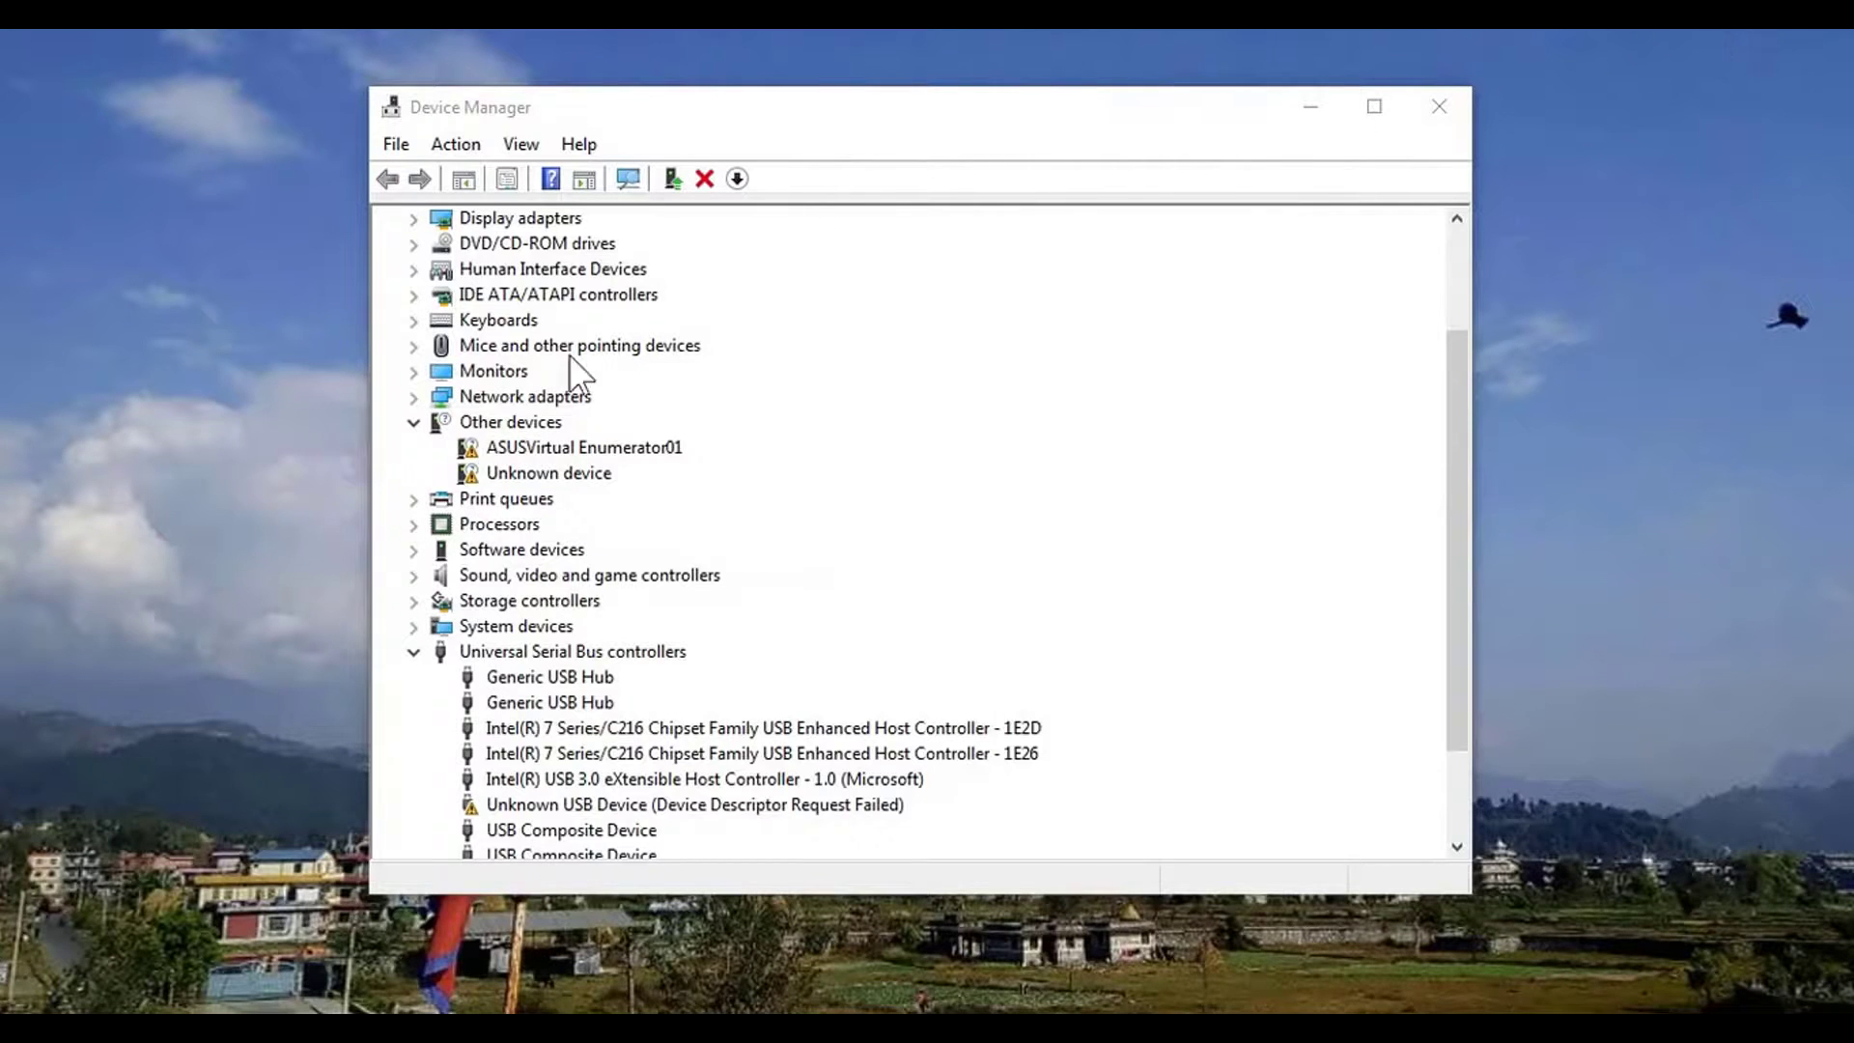
left_click(509, 472)
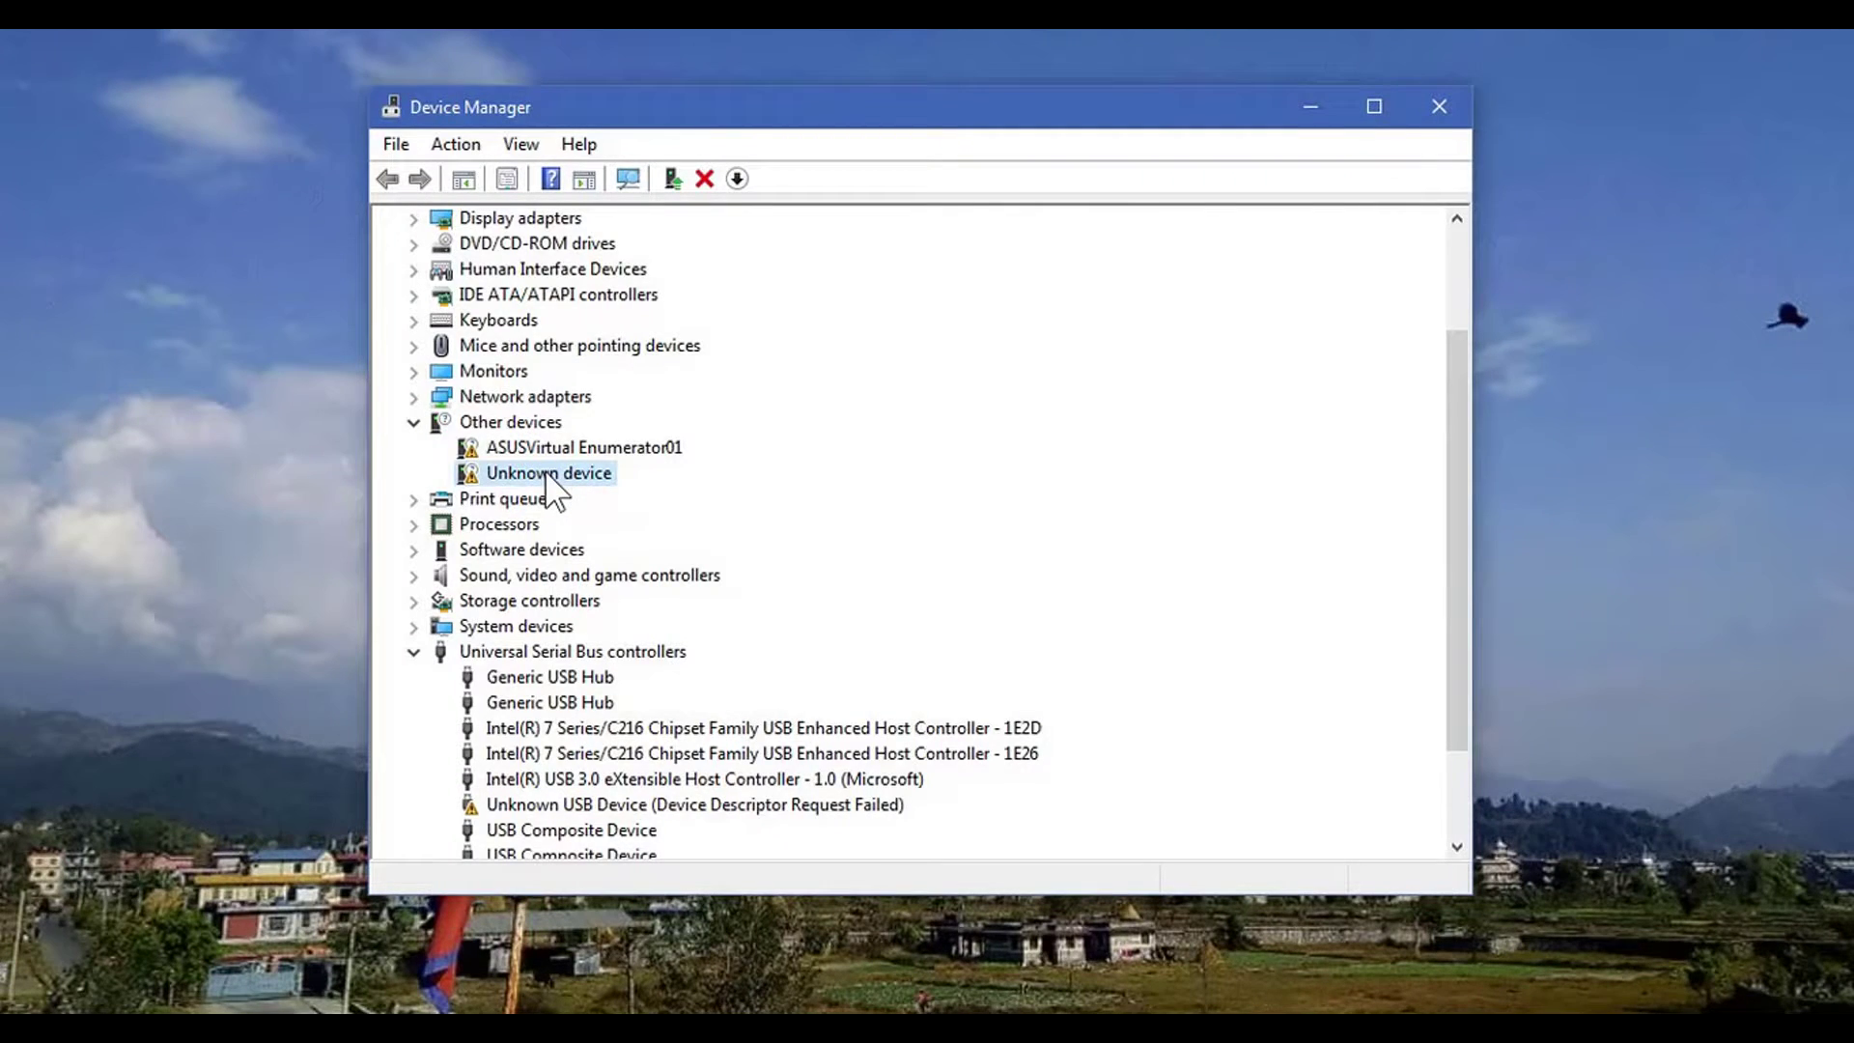
right_click(546, 473)
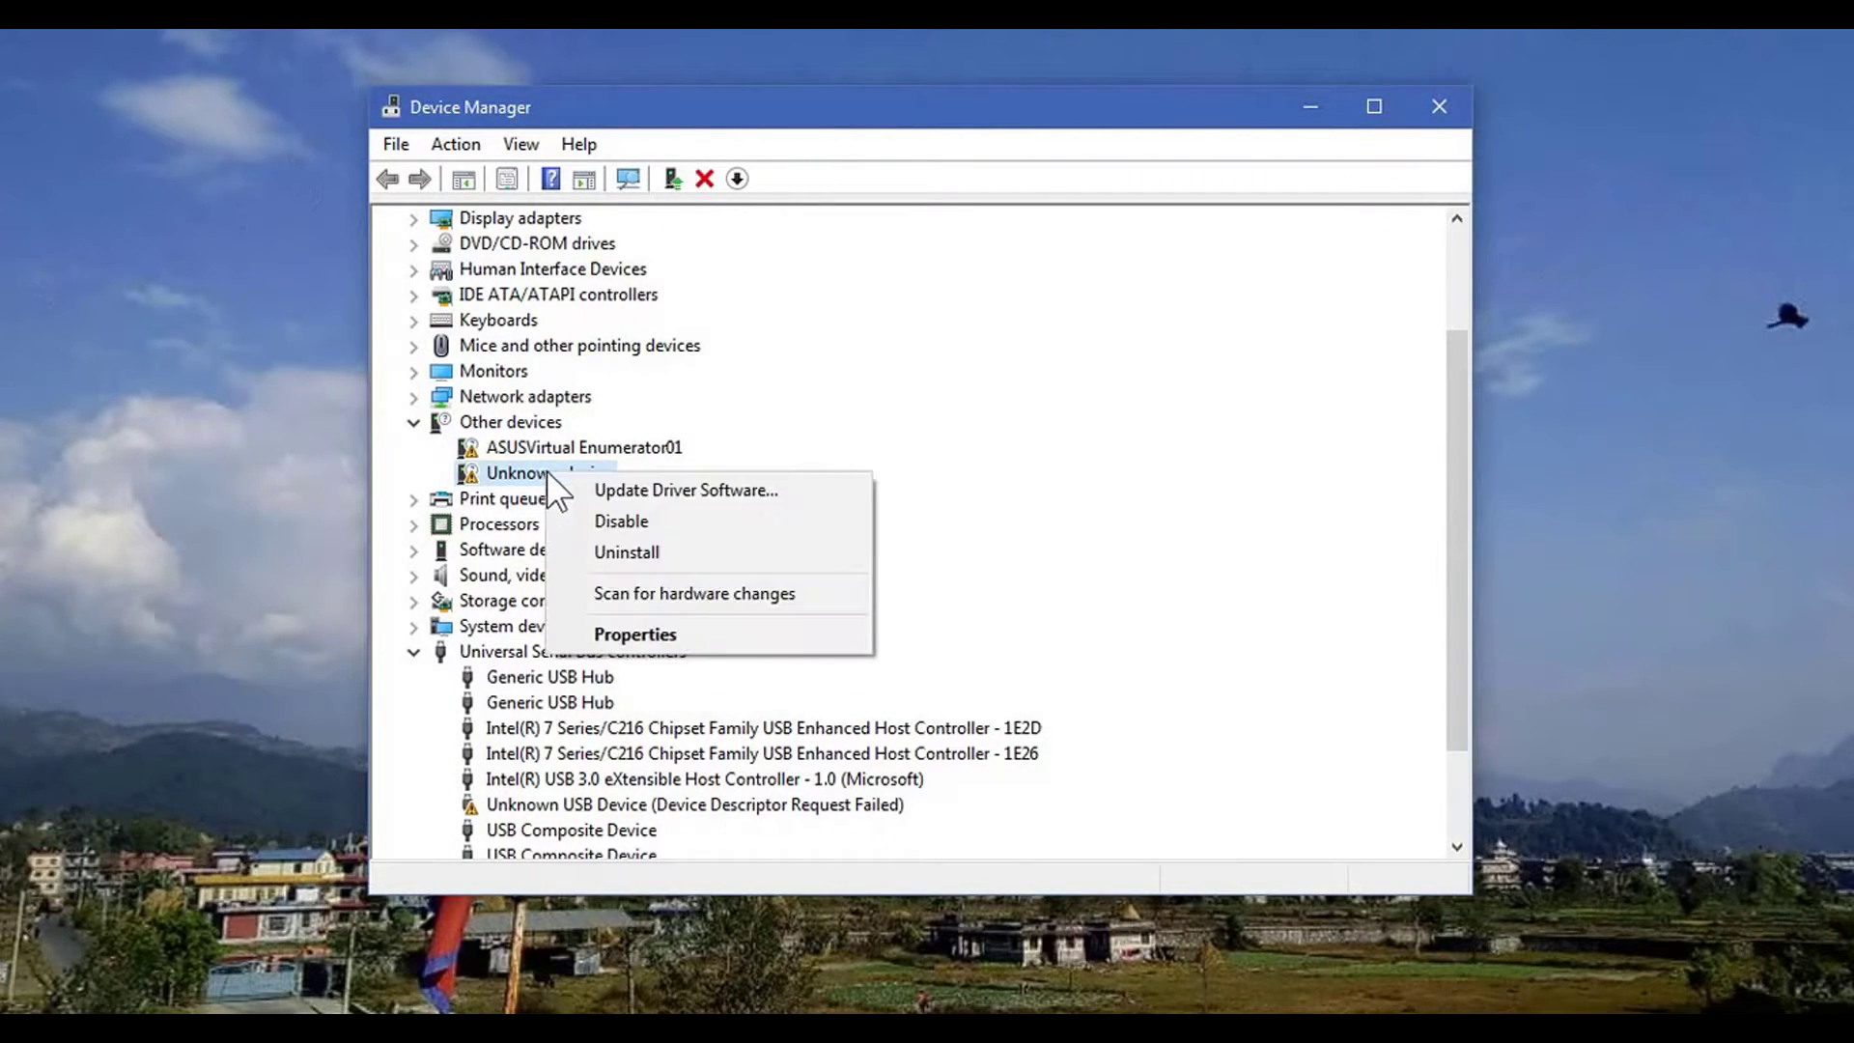
- Update the Unknown device's driver from C:\Windows\INF, choosing Android Phone as hardware type
left_click(737, 489)
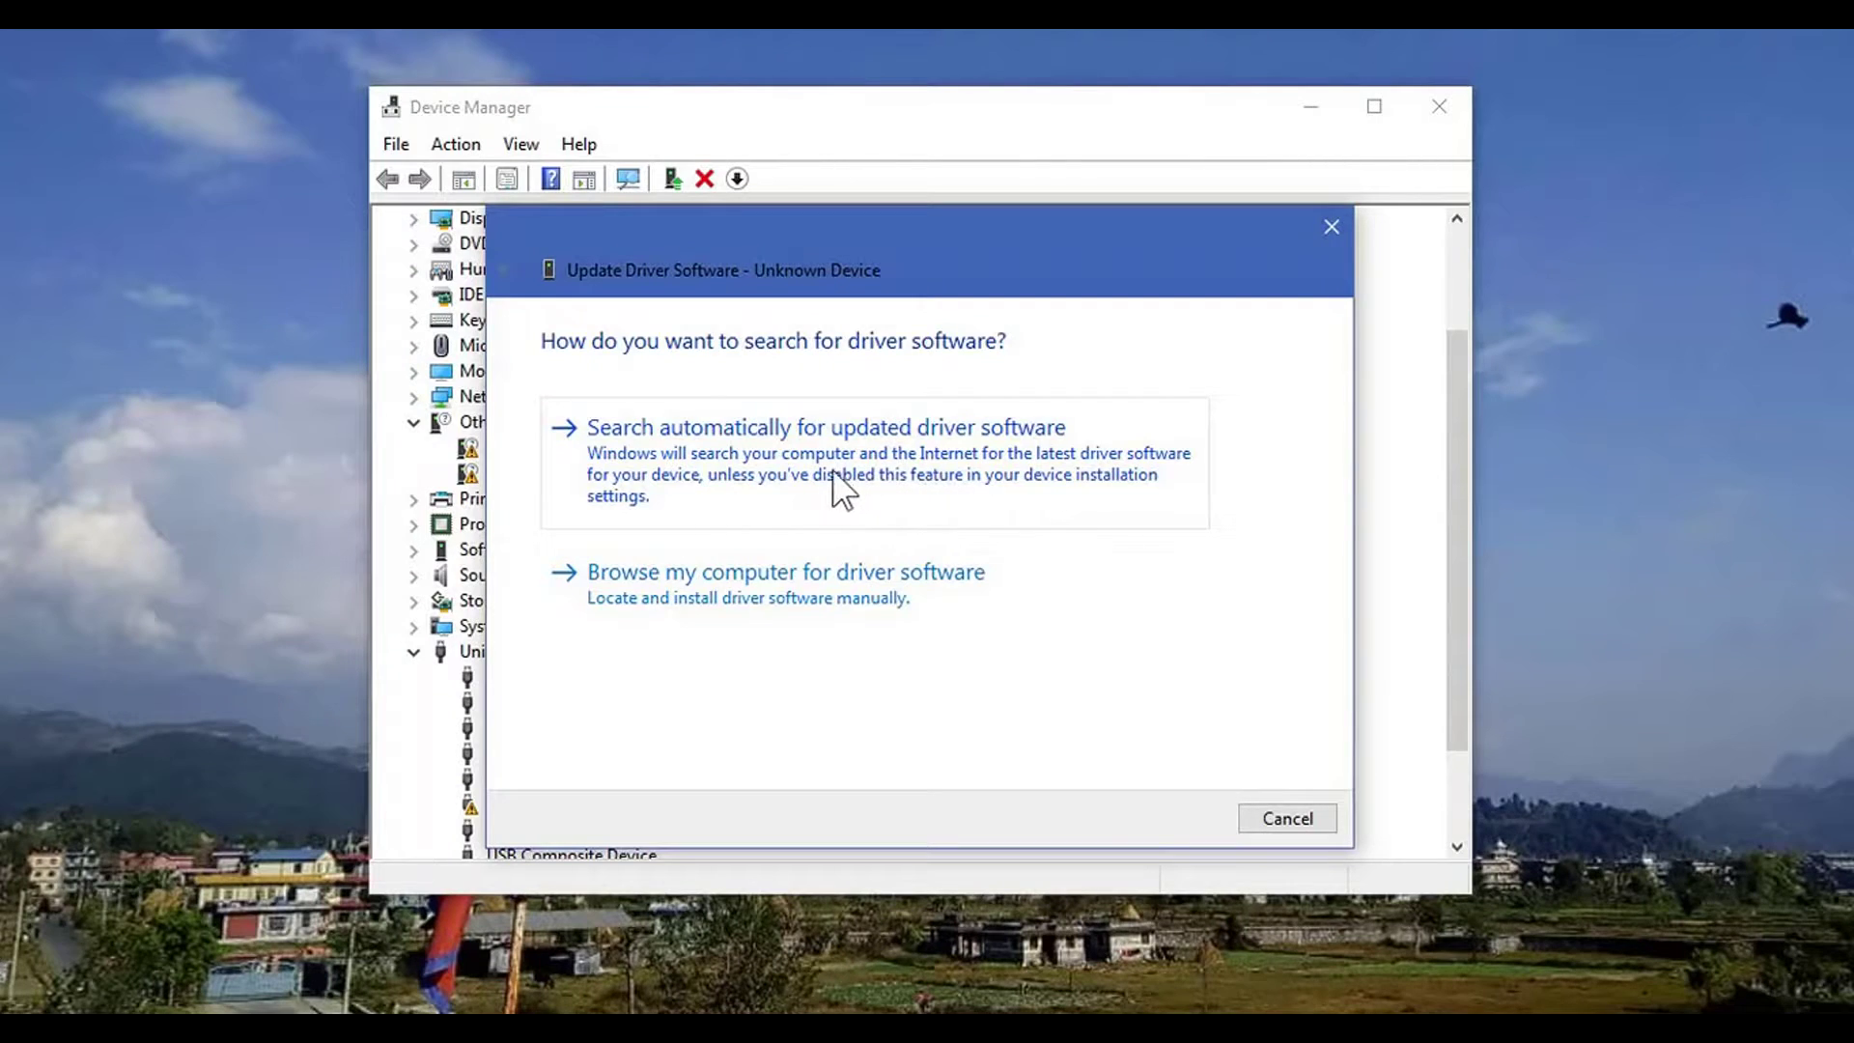
left_click(816, 603)
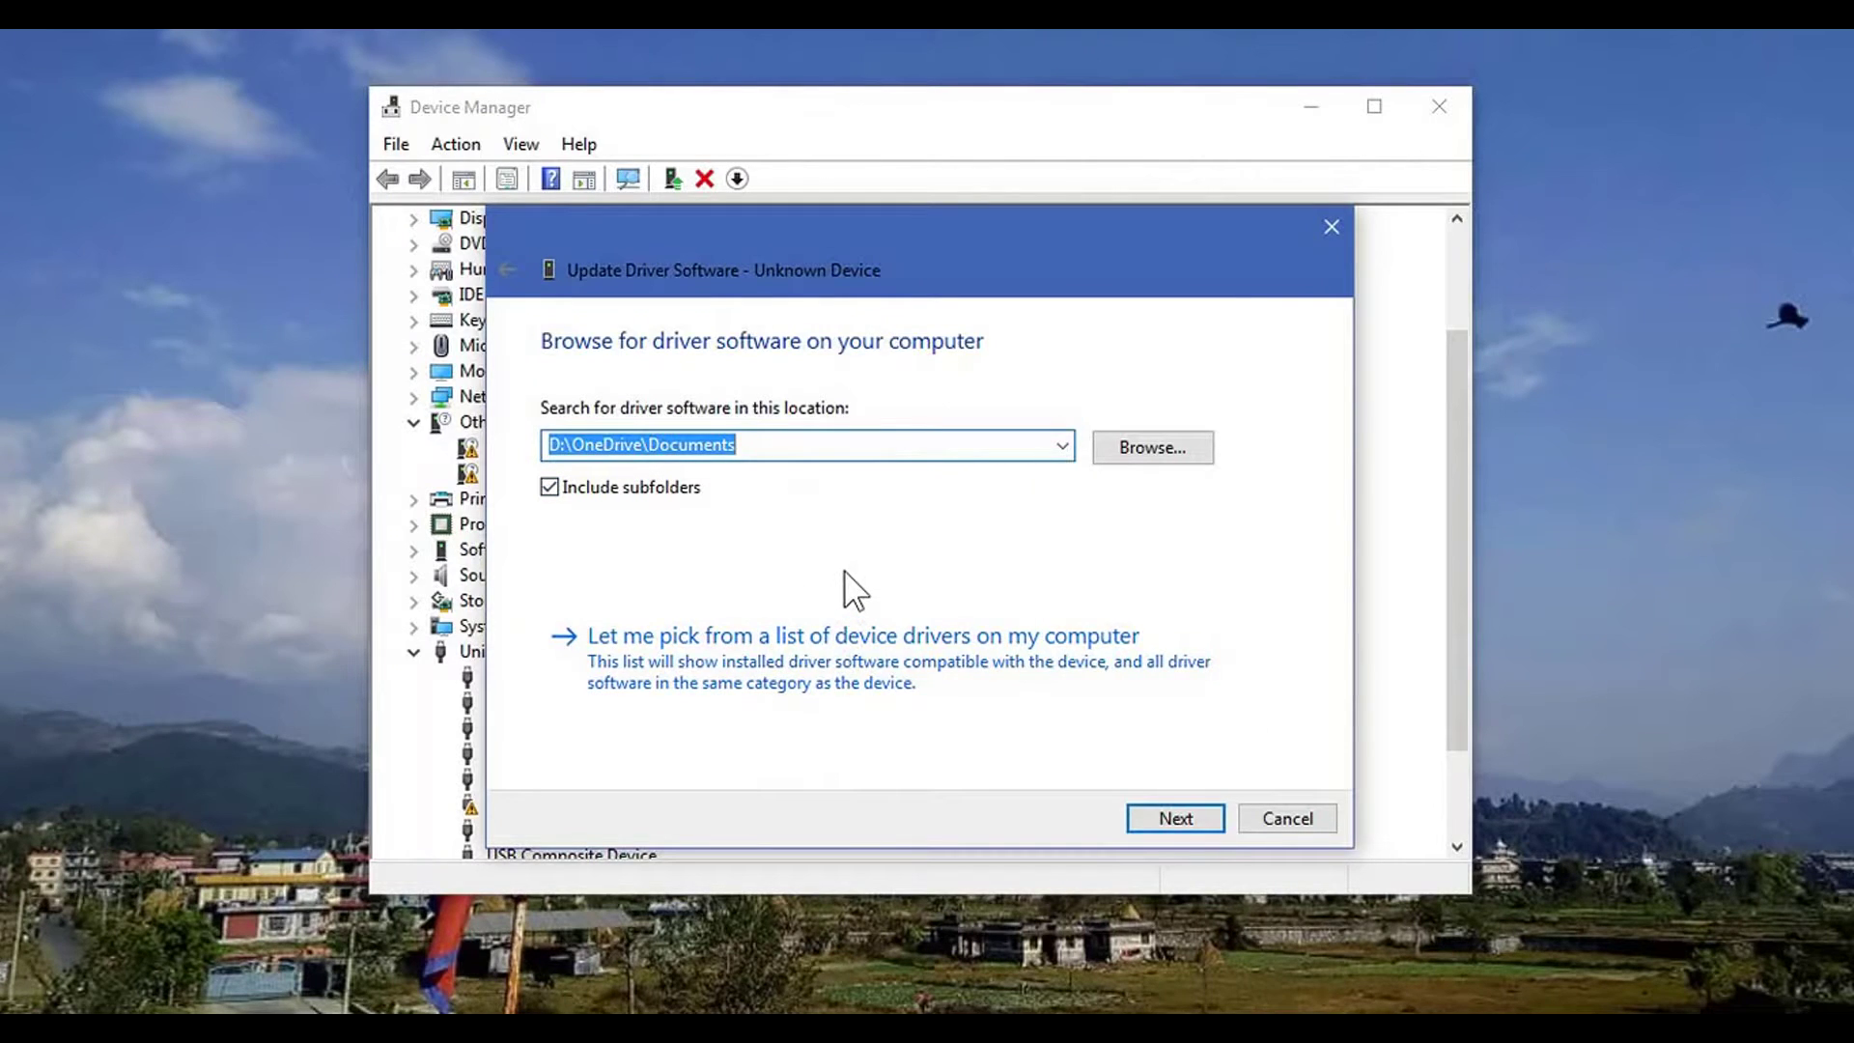
type("C:\\")
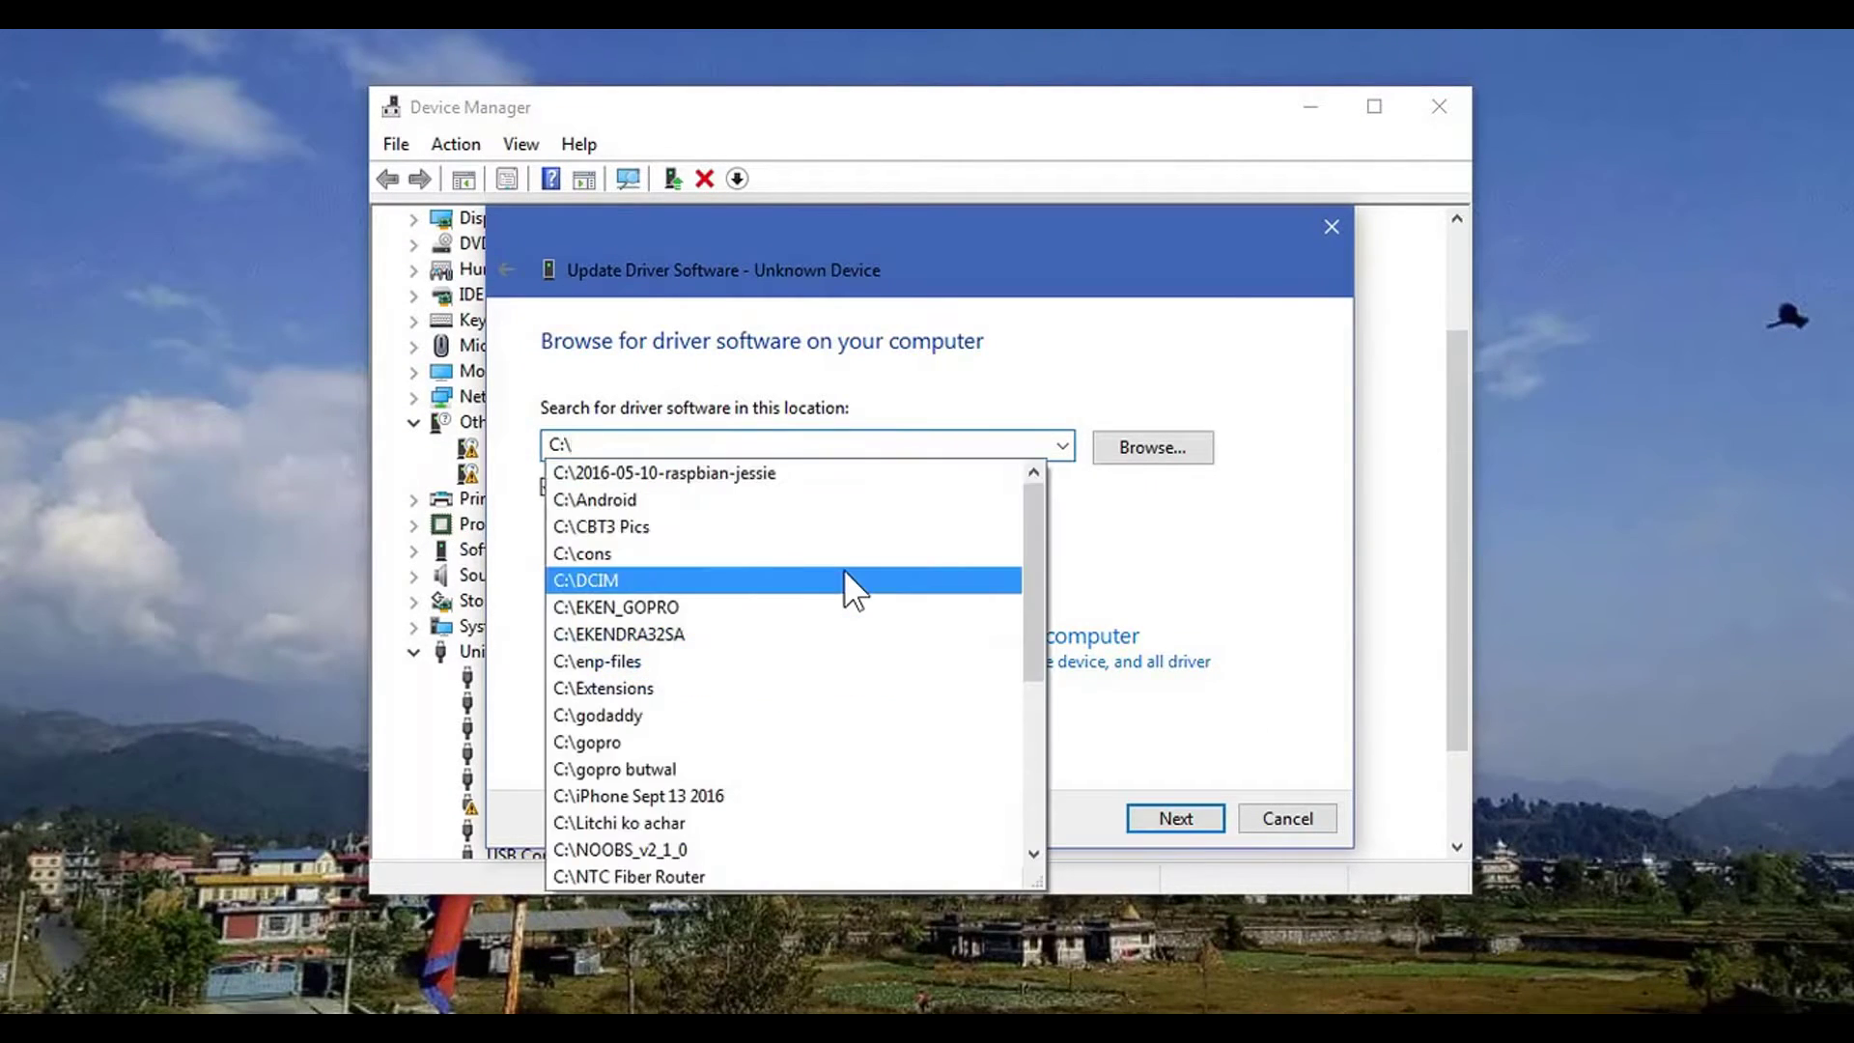
type("Windows\\INF")
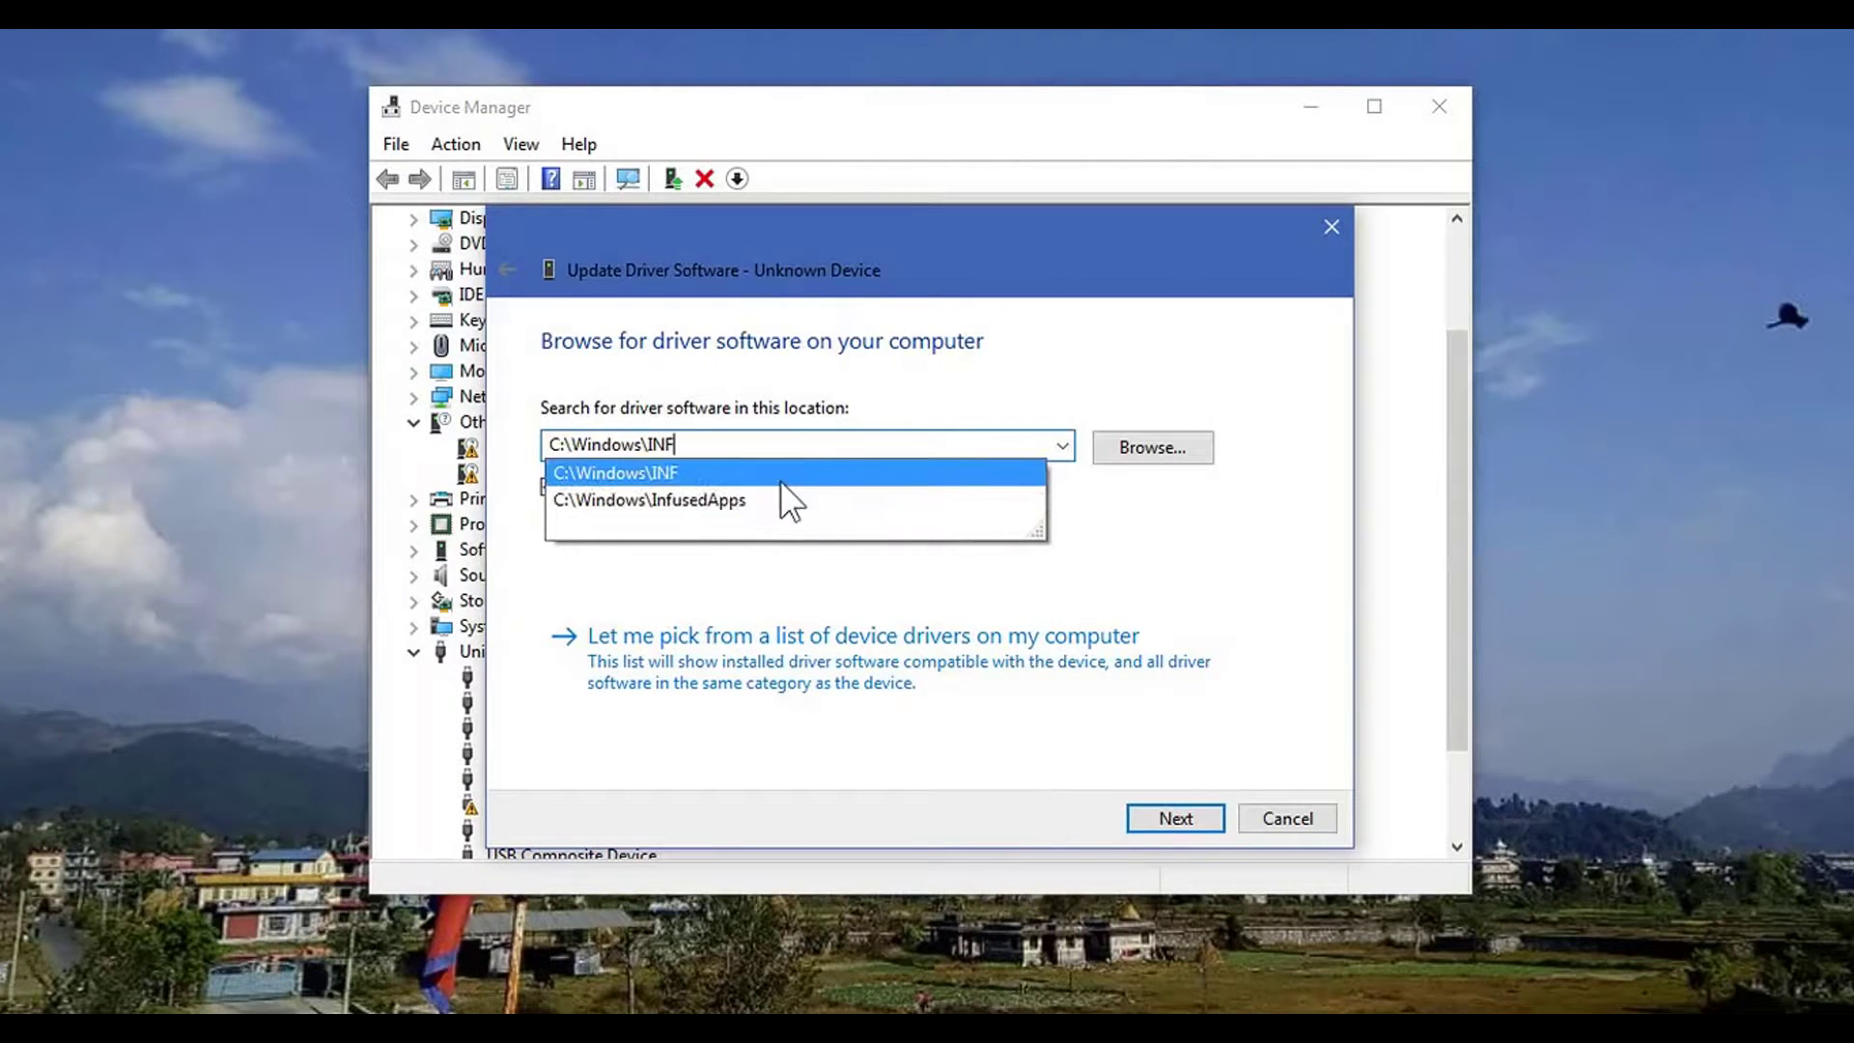
left_click(734, 473)
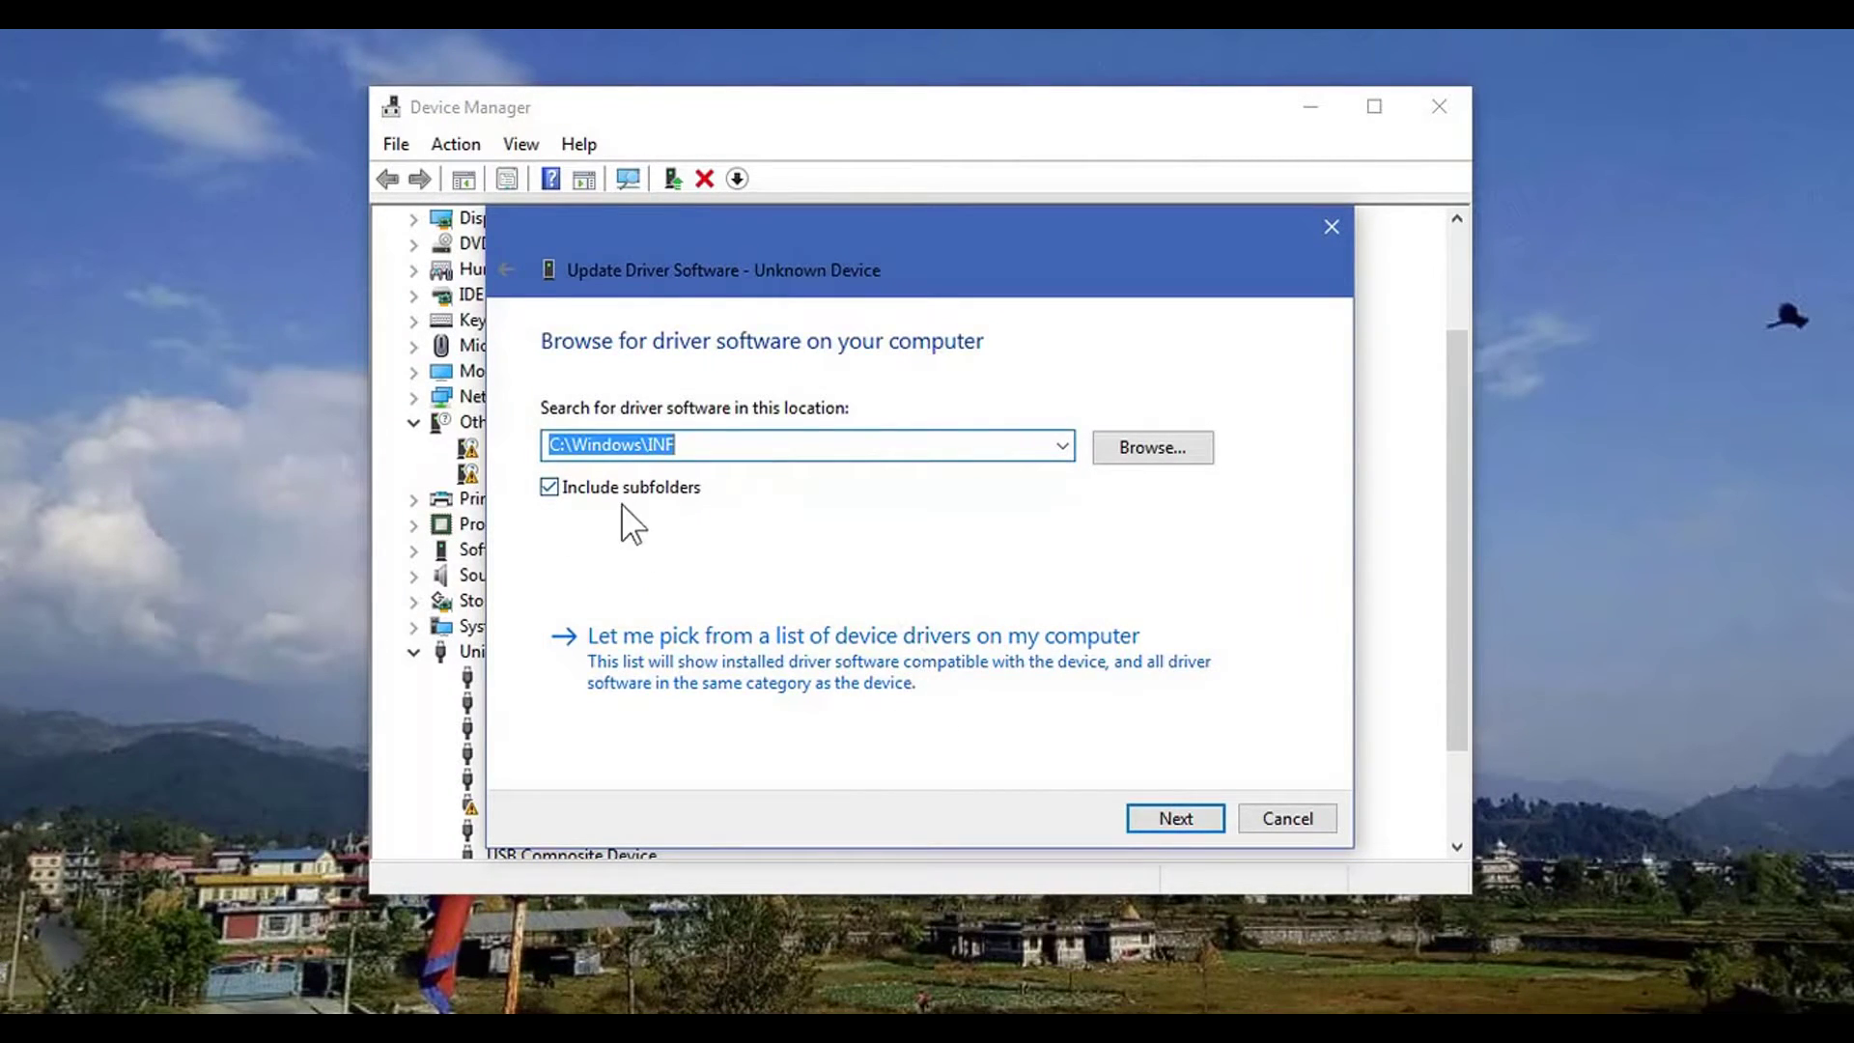
left_click(955, 687)
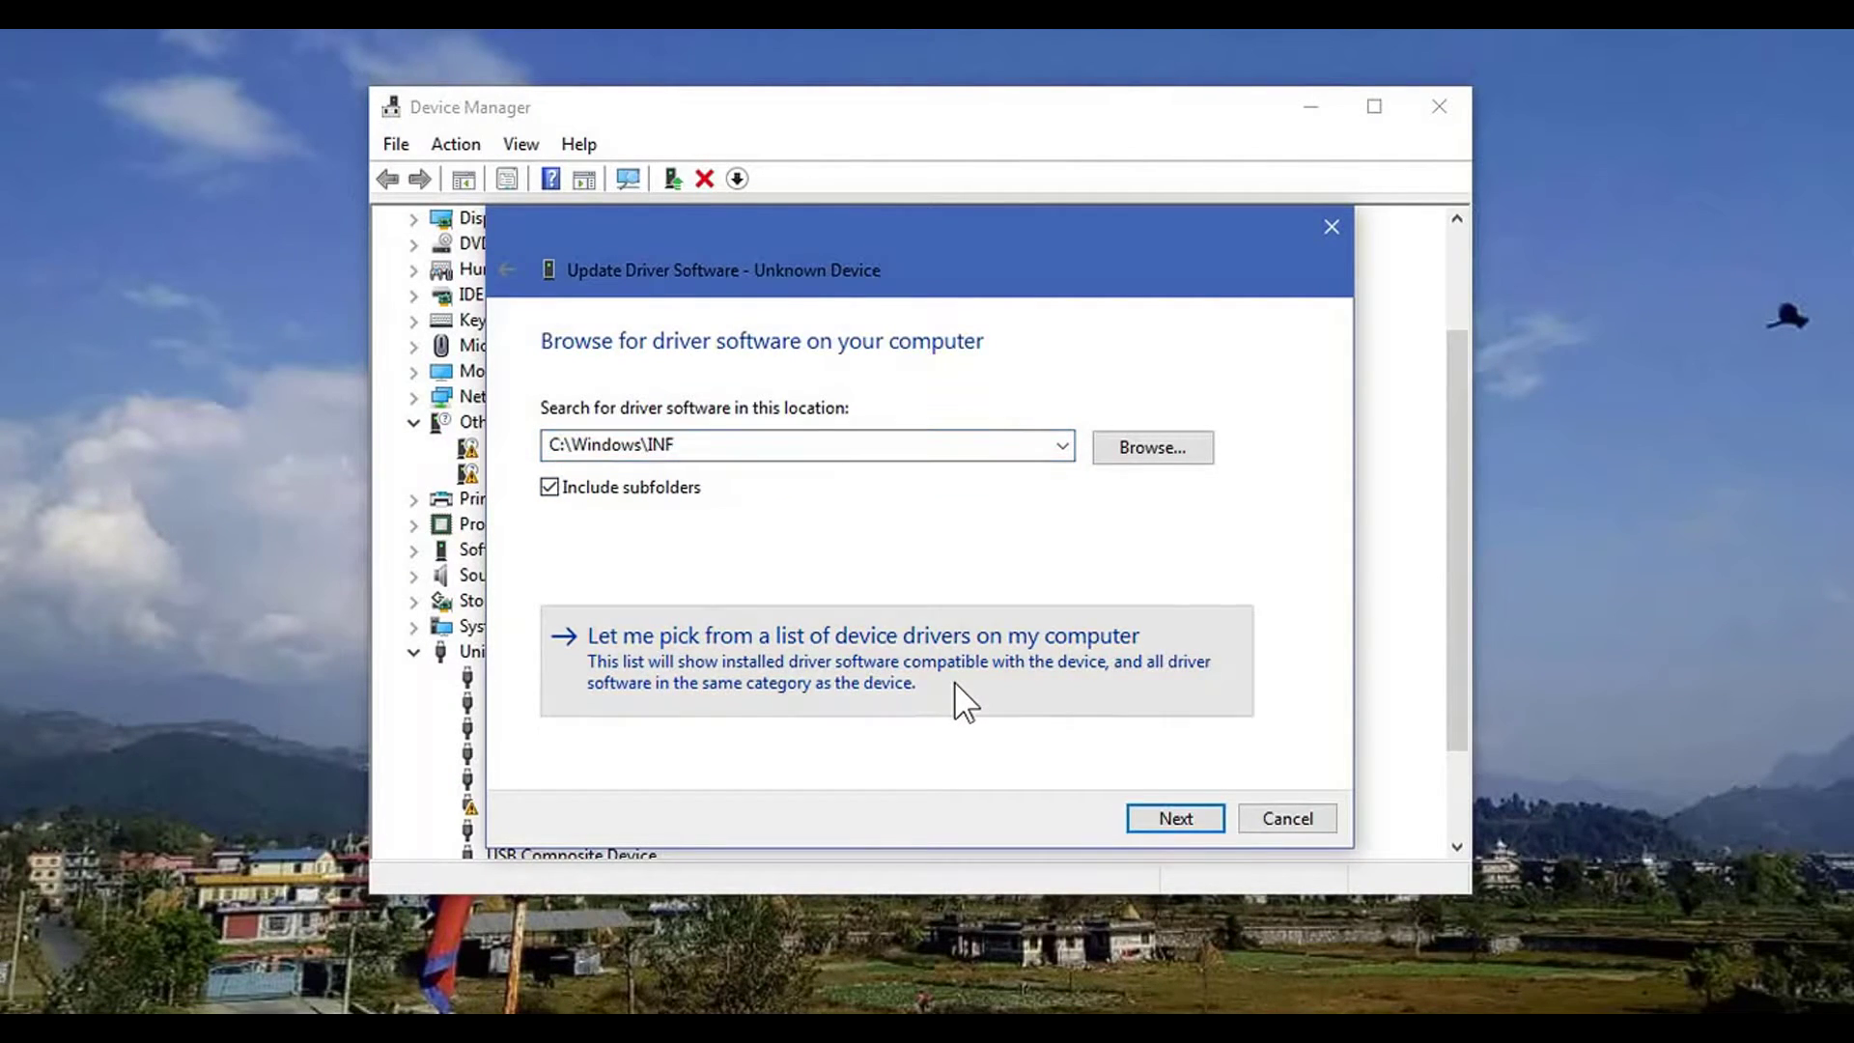
left_click(635, 484)
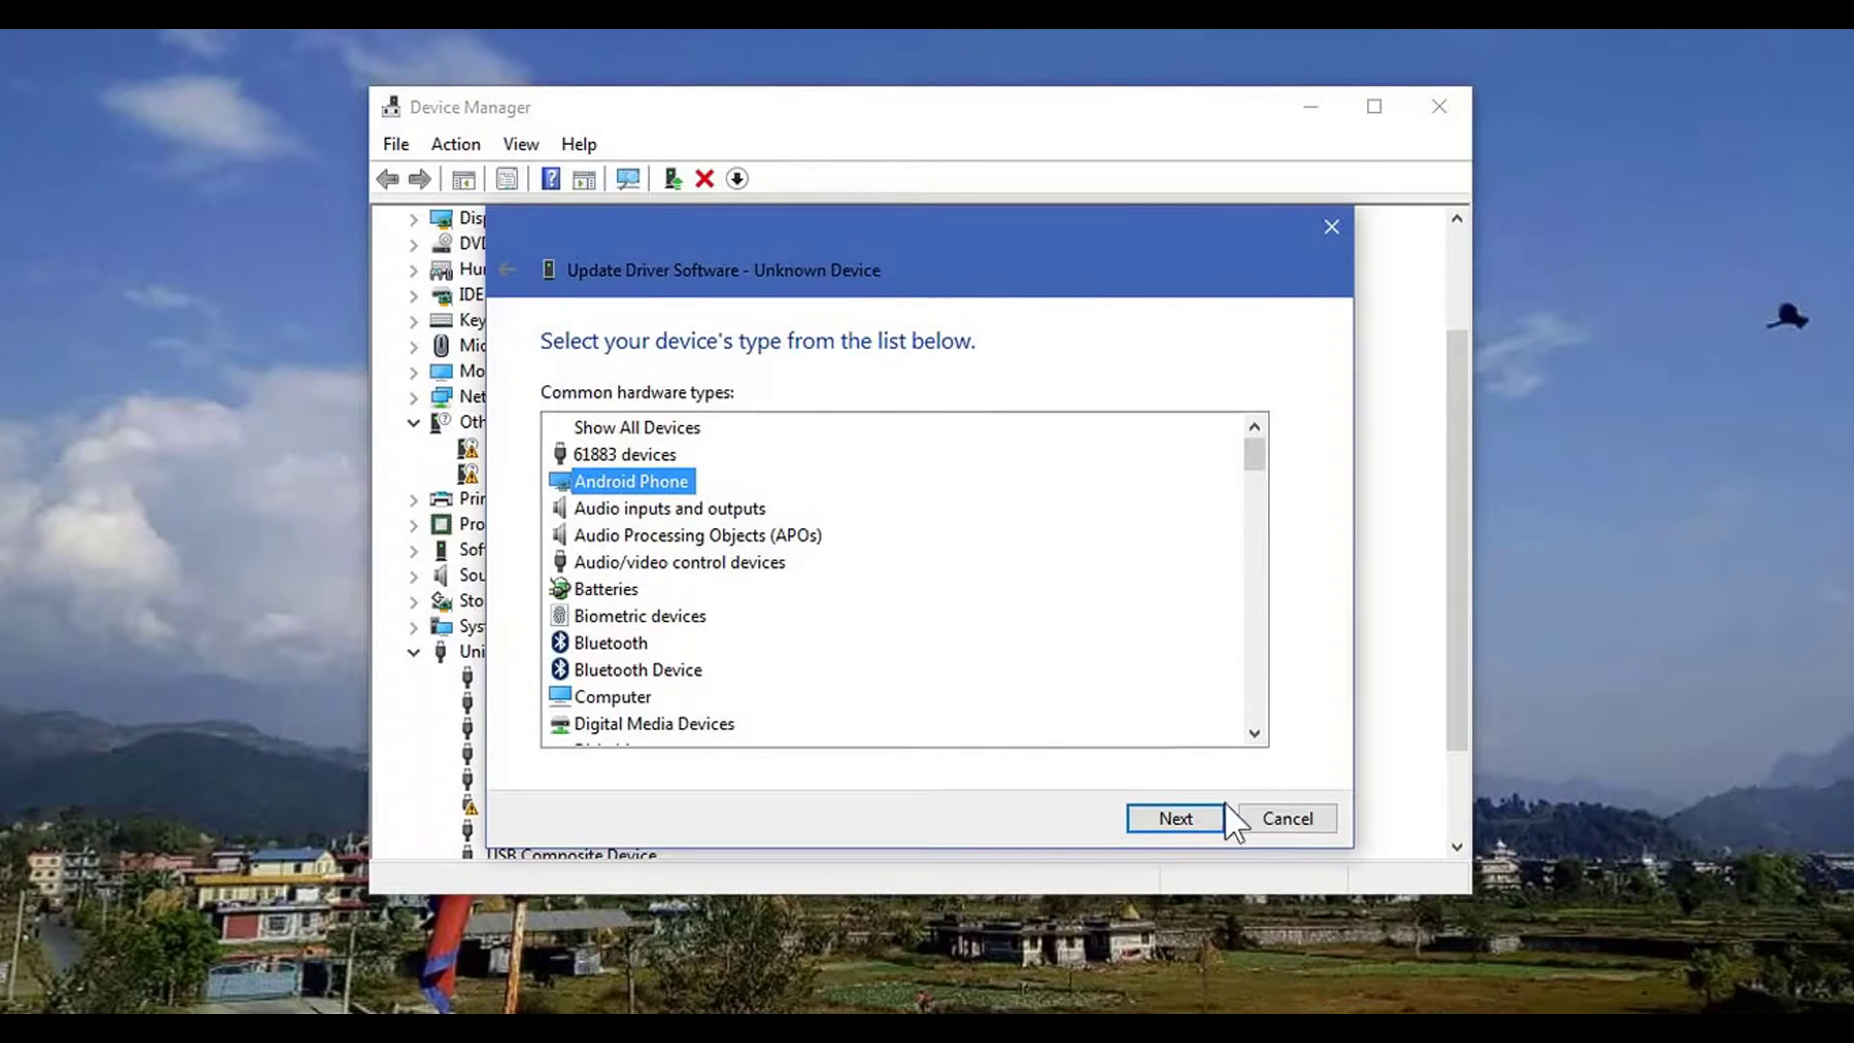
- Install the MTP USB Device model driver and close the success page
left_click(1199, 816)
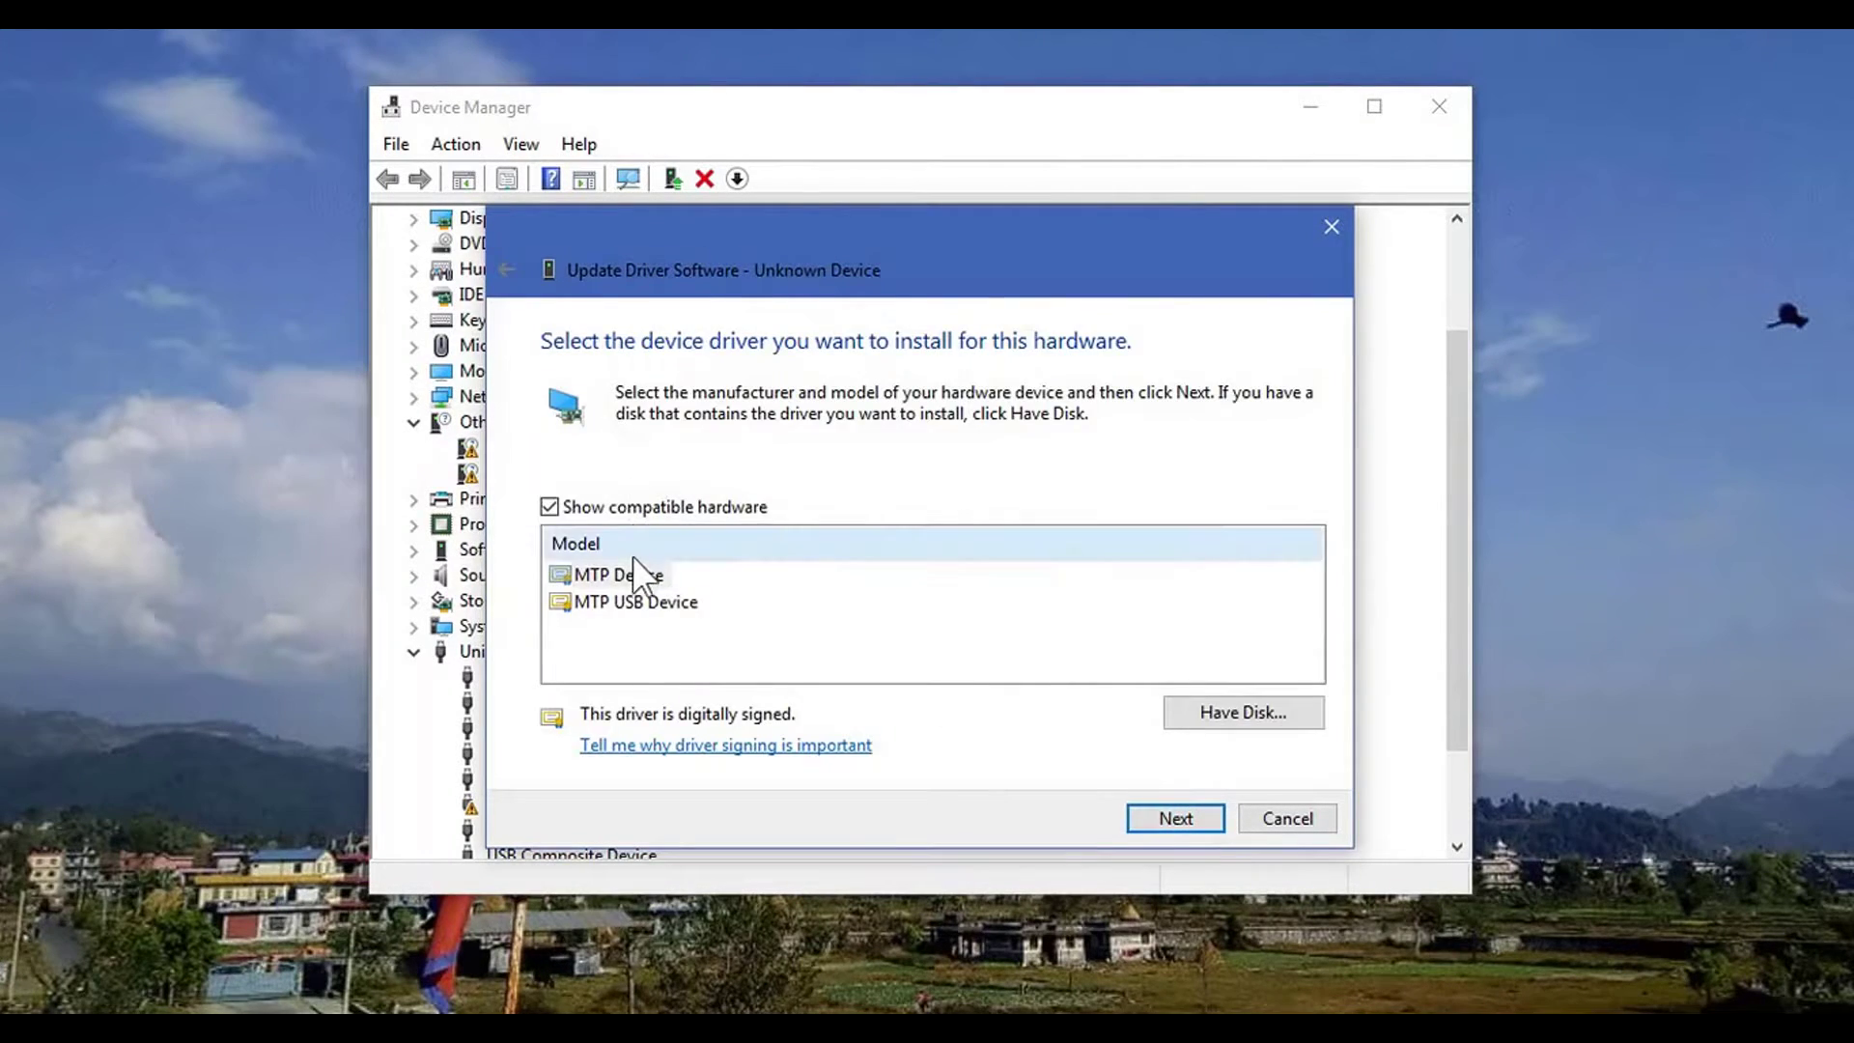
left_click(629, 604)
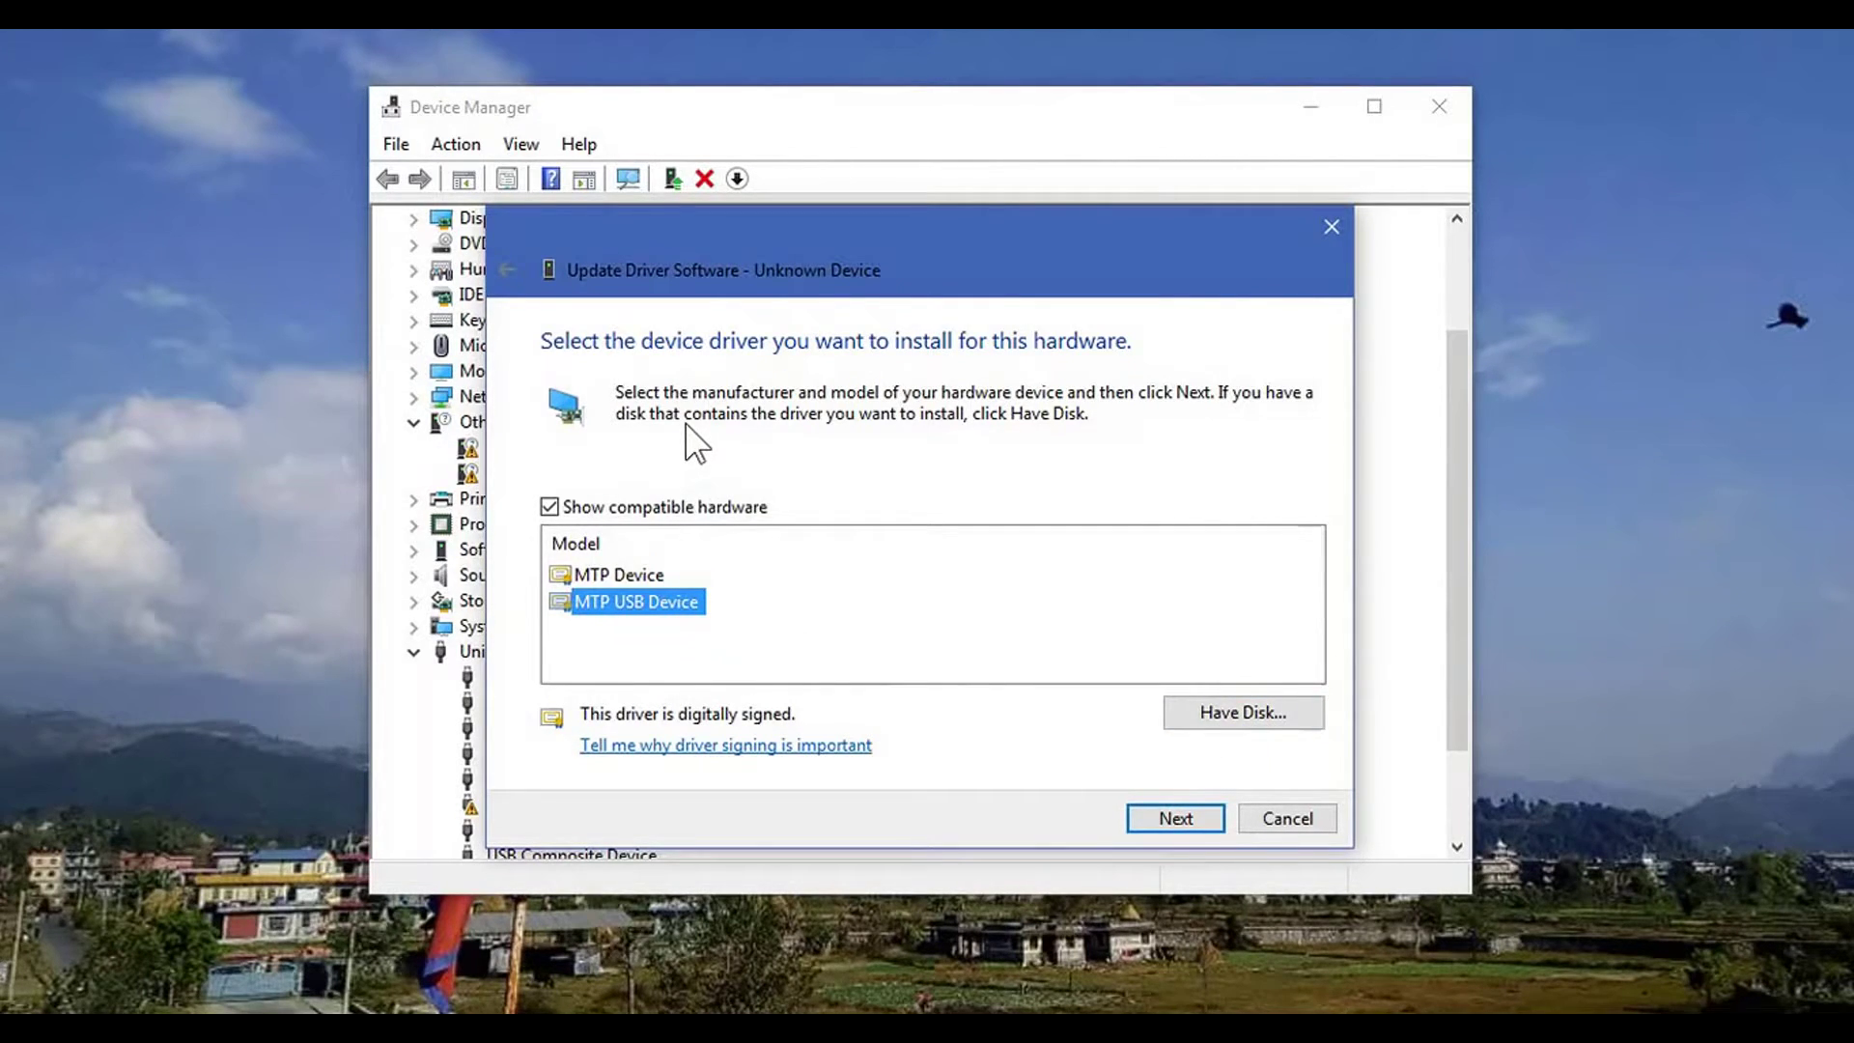
left_click(1167, 815)
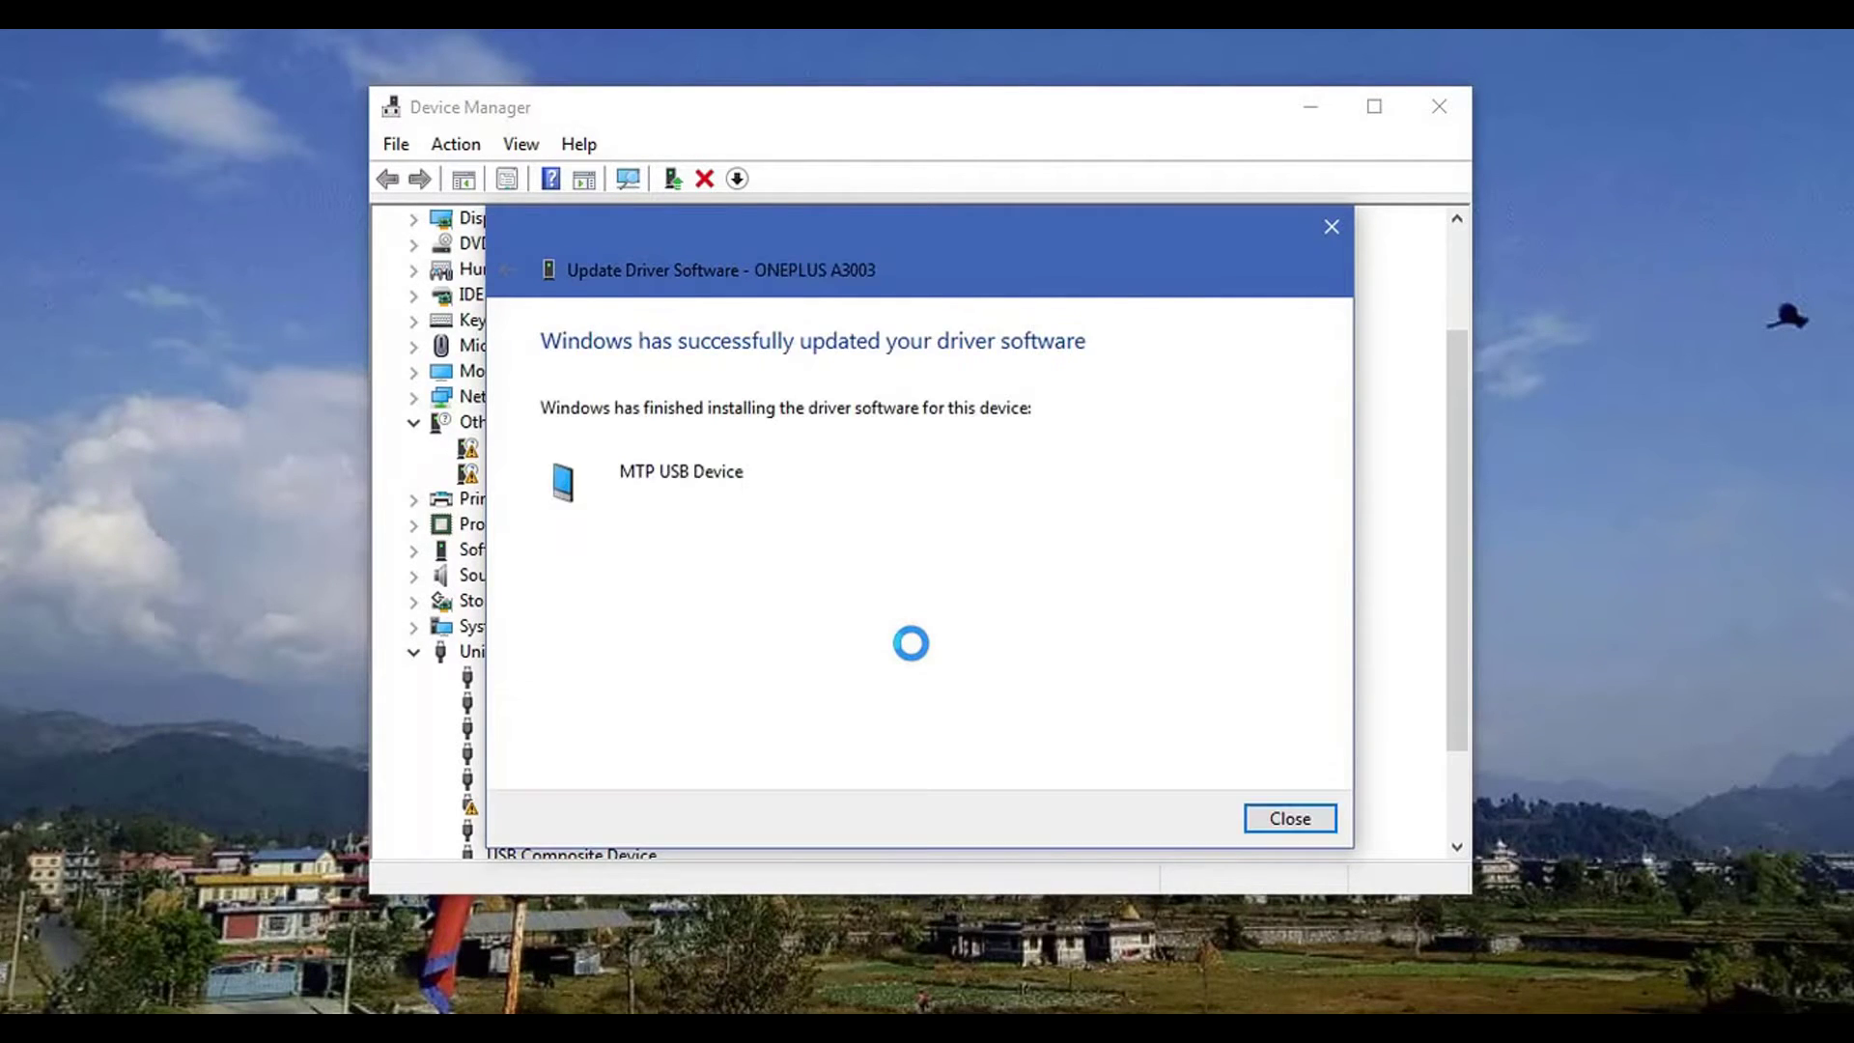
left_click(1289, 818)
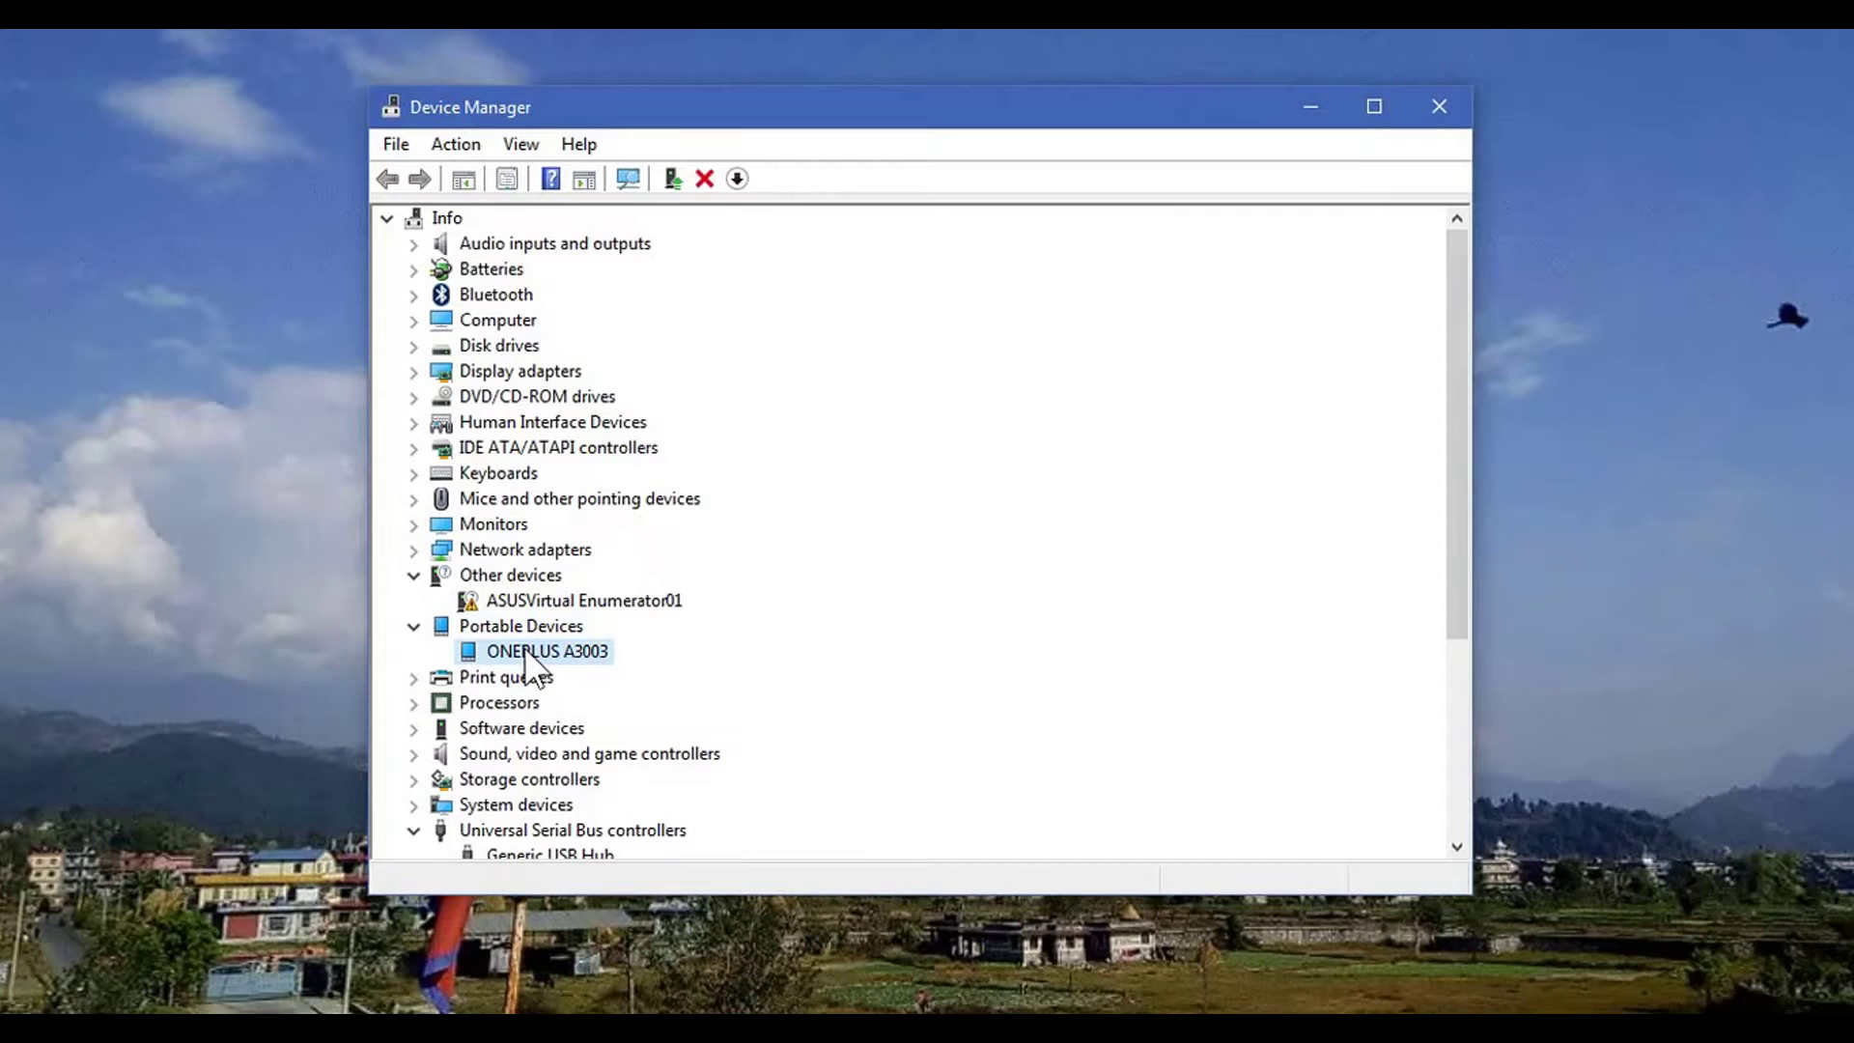
- Open the ONEPLUS A3003's properties and review its Driver tab and driver file details
right_click(524, 647)
left_click(639, 813)
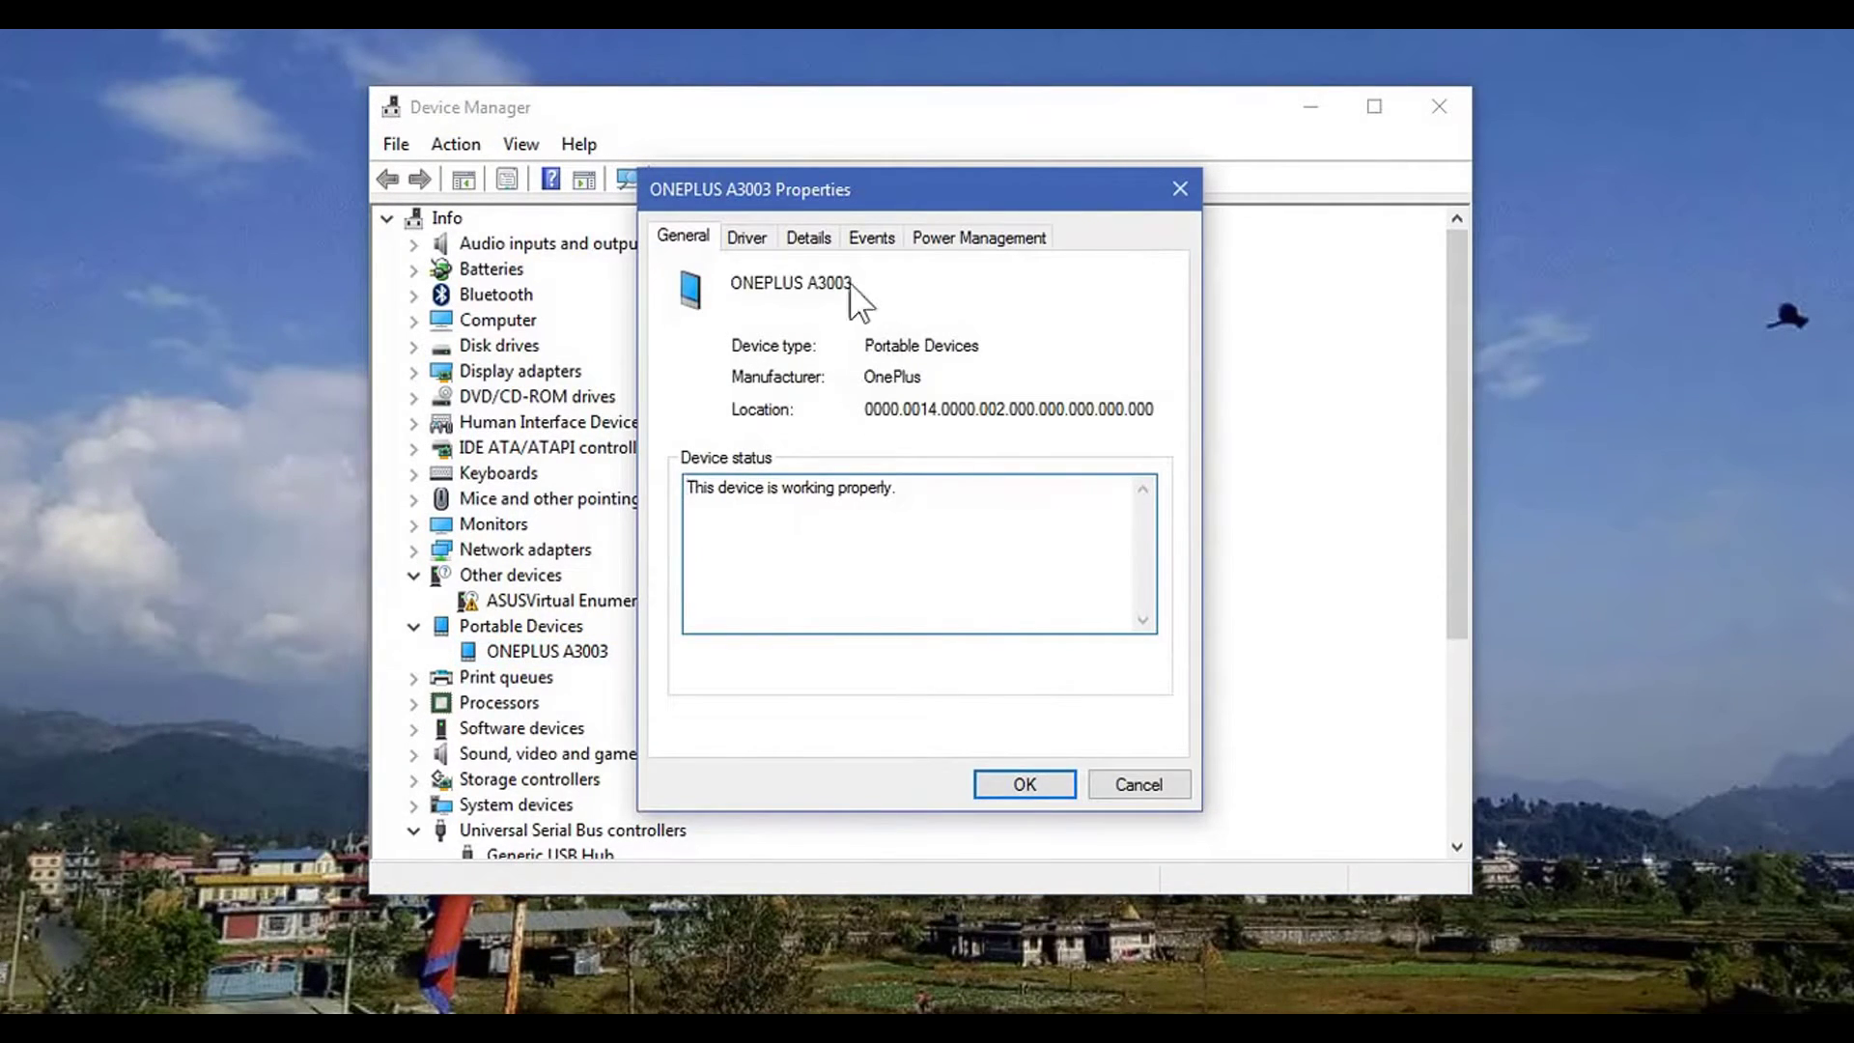
left_click(748, 239)
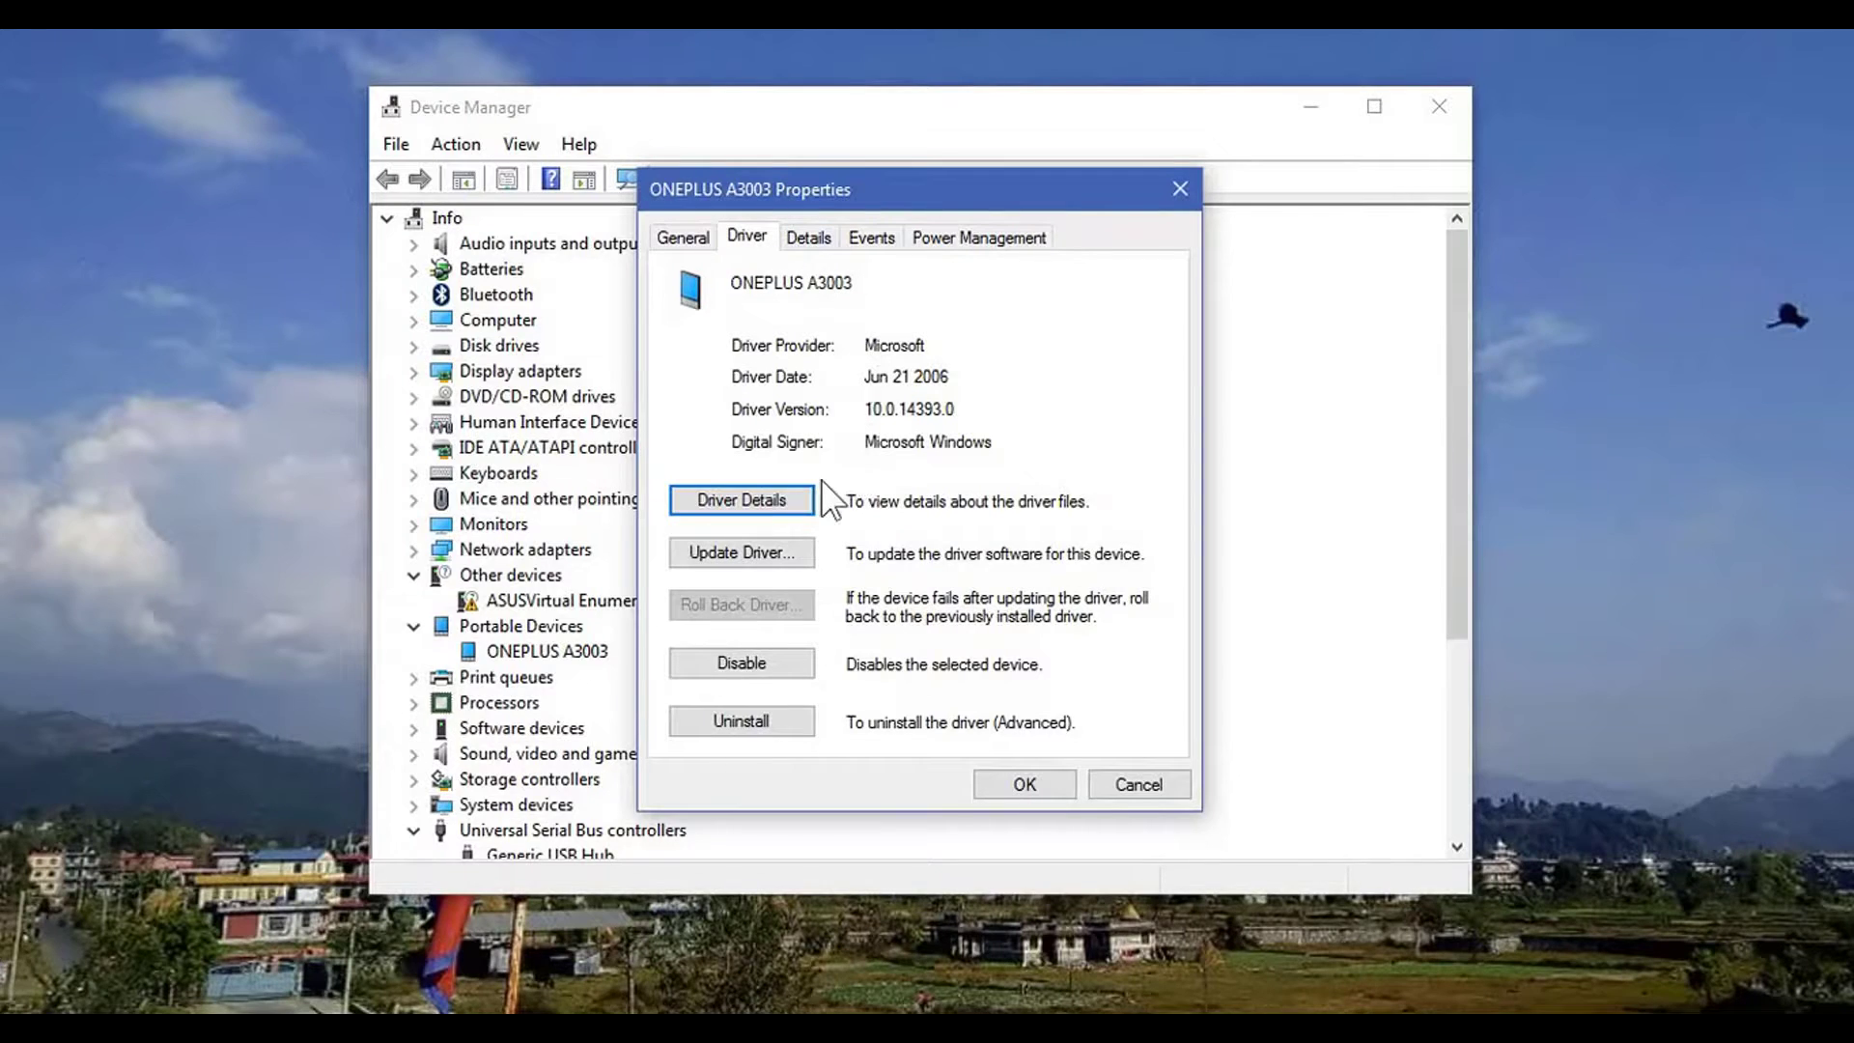
left_click(772, 501)
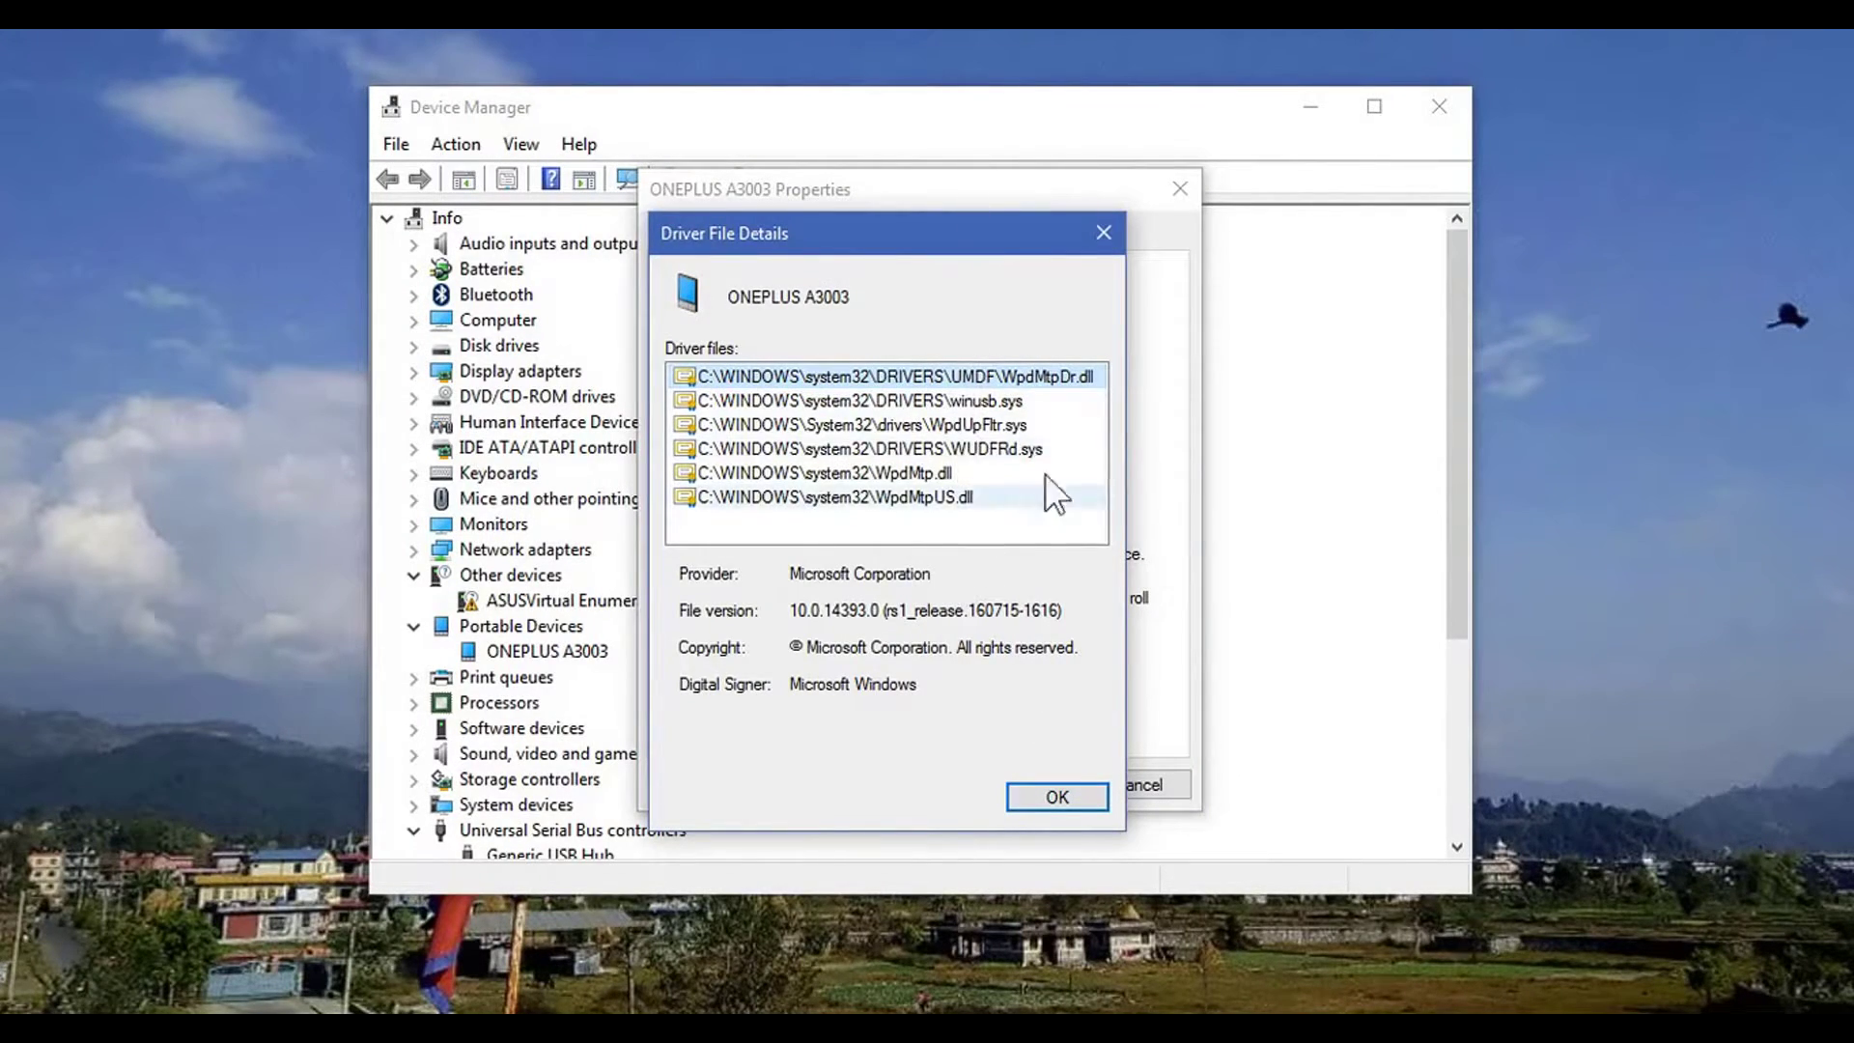
left_click(1050, 801)
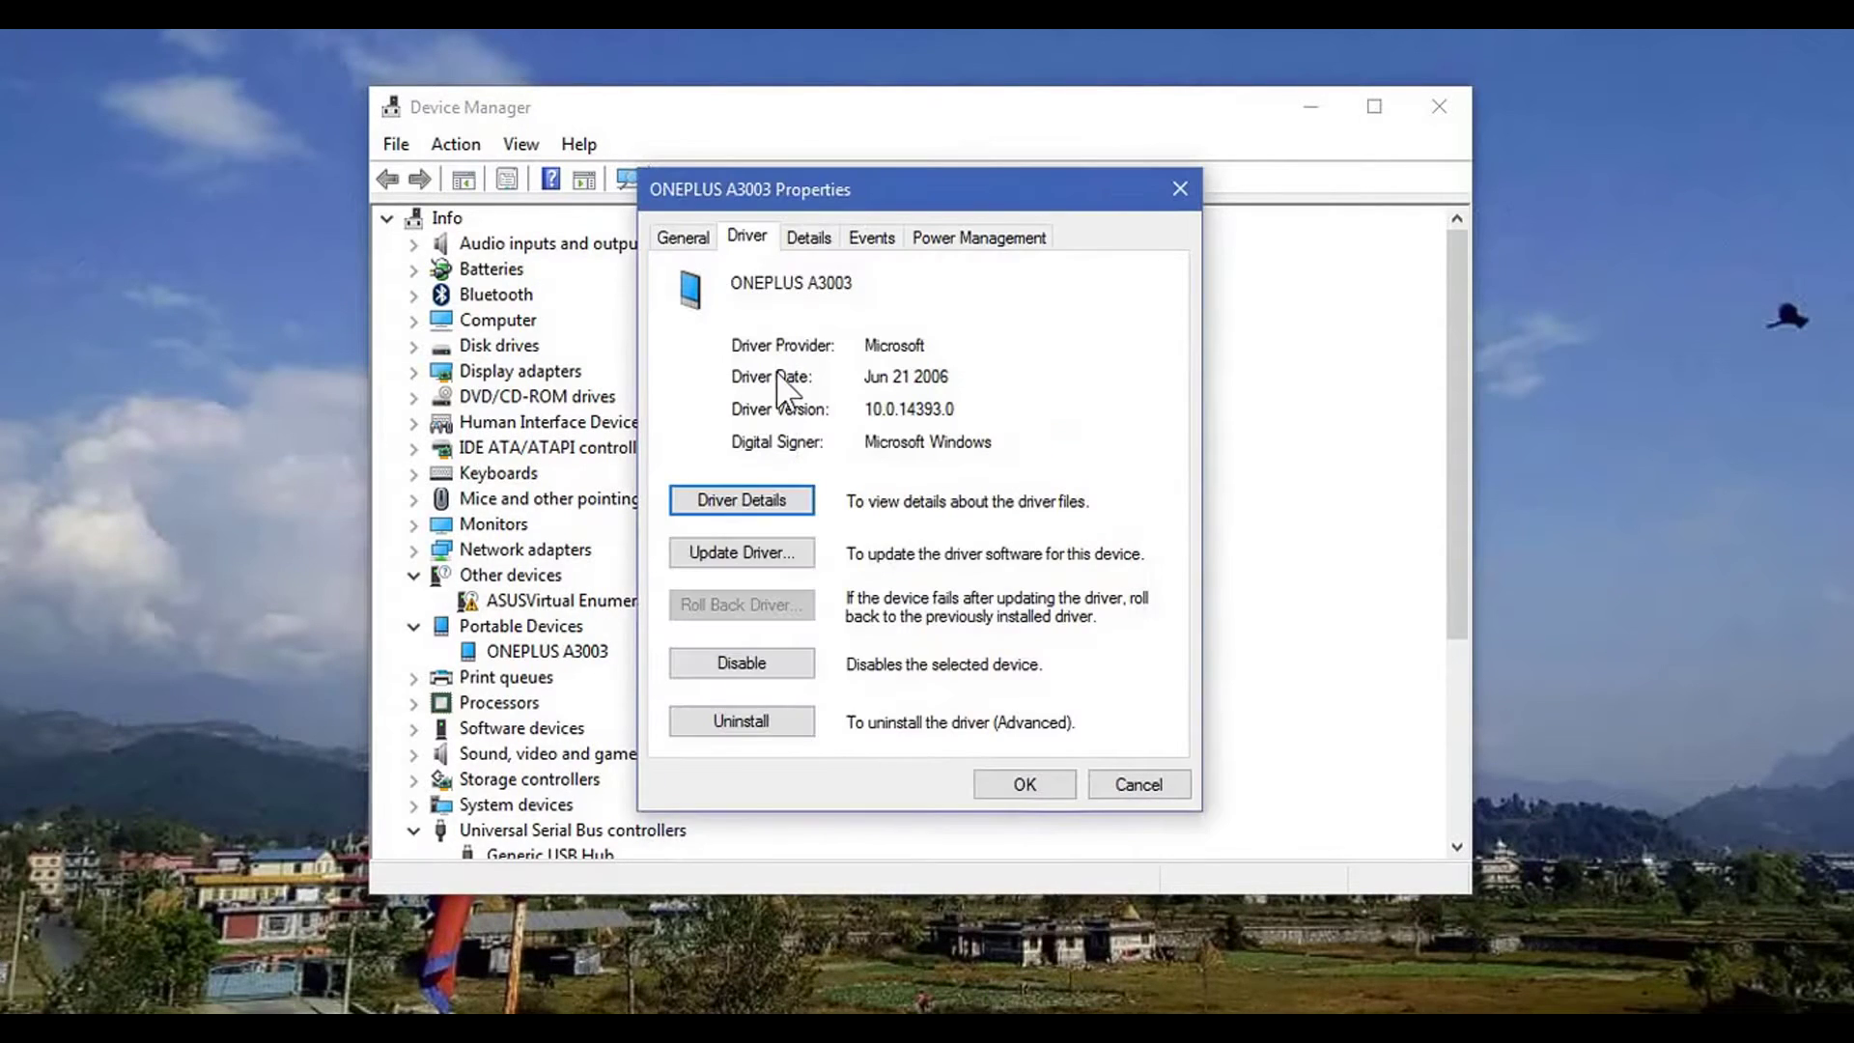
- Review the Details, Events and Power Management tabs, then close the properties dialog
left_click(811, 249)
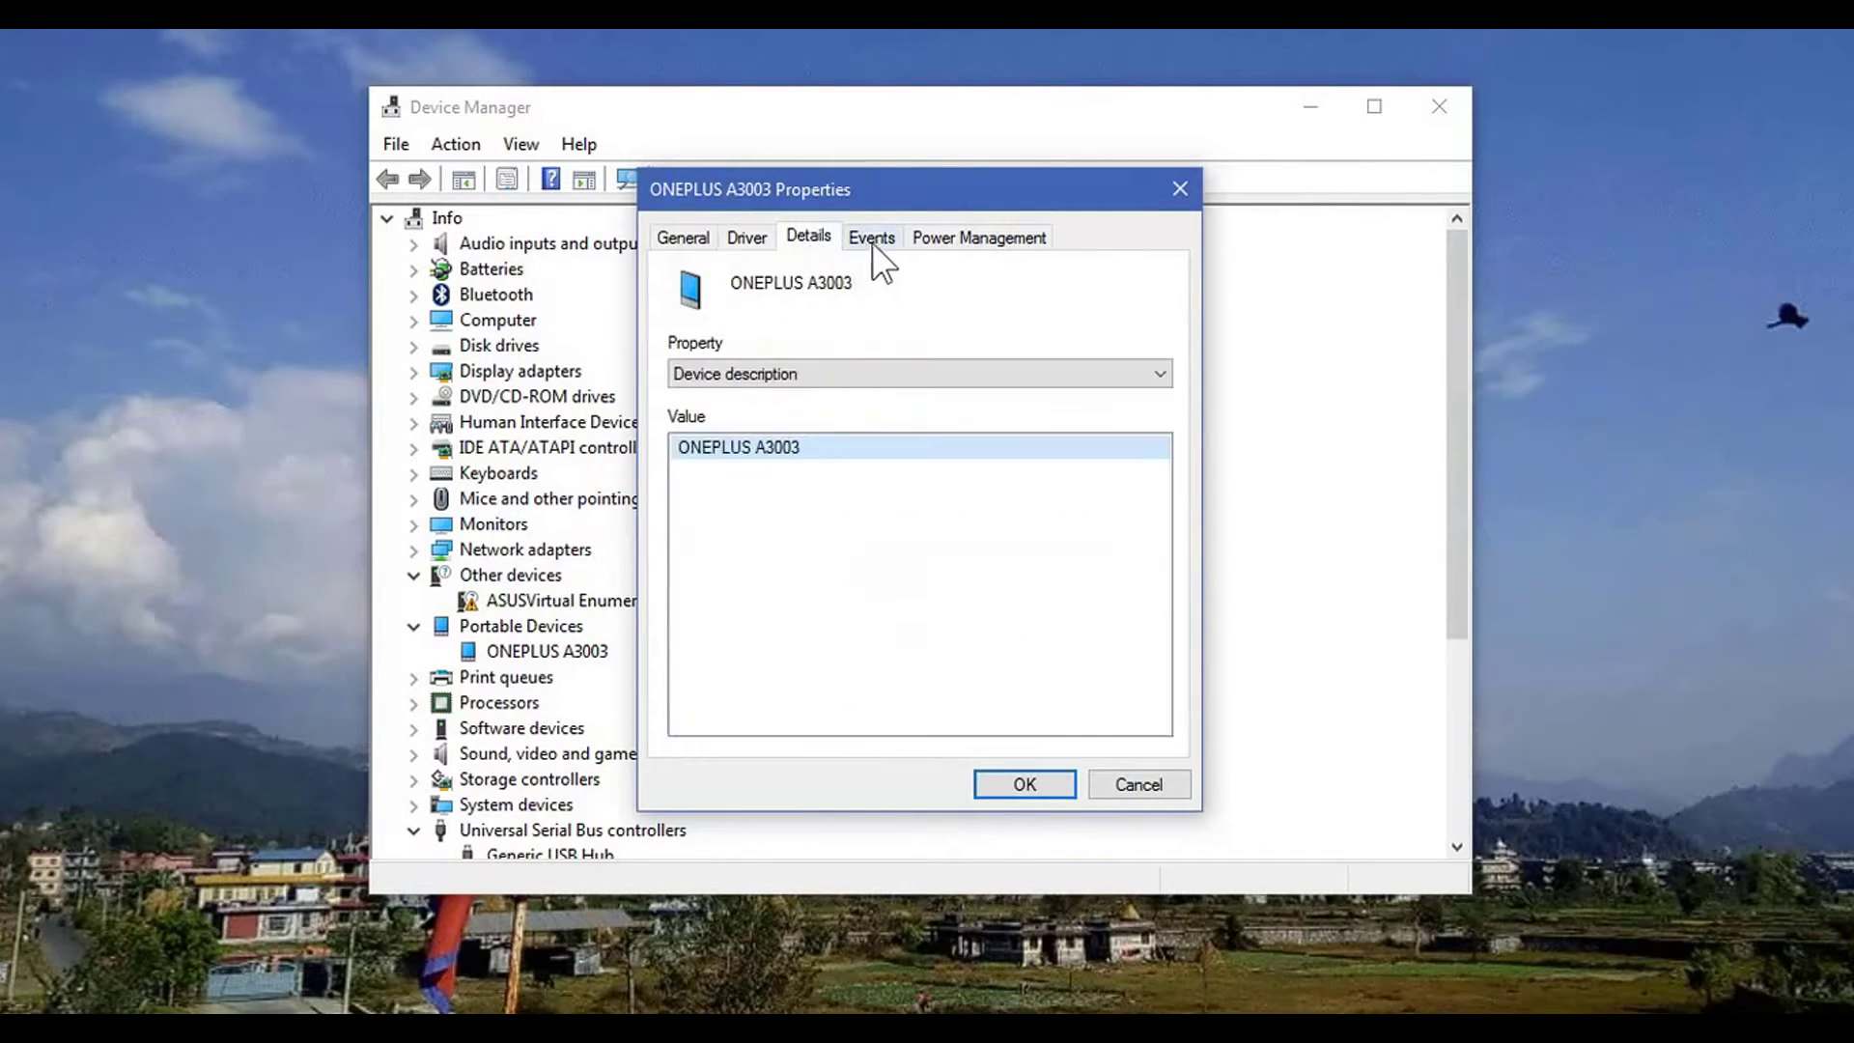
left_click(878, 243)
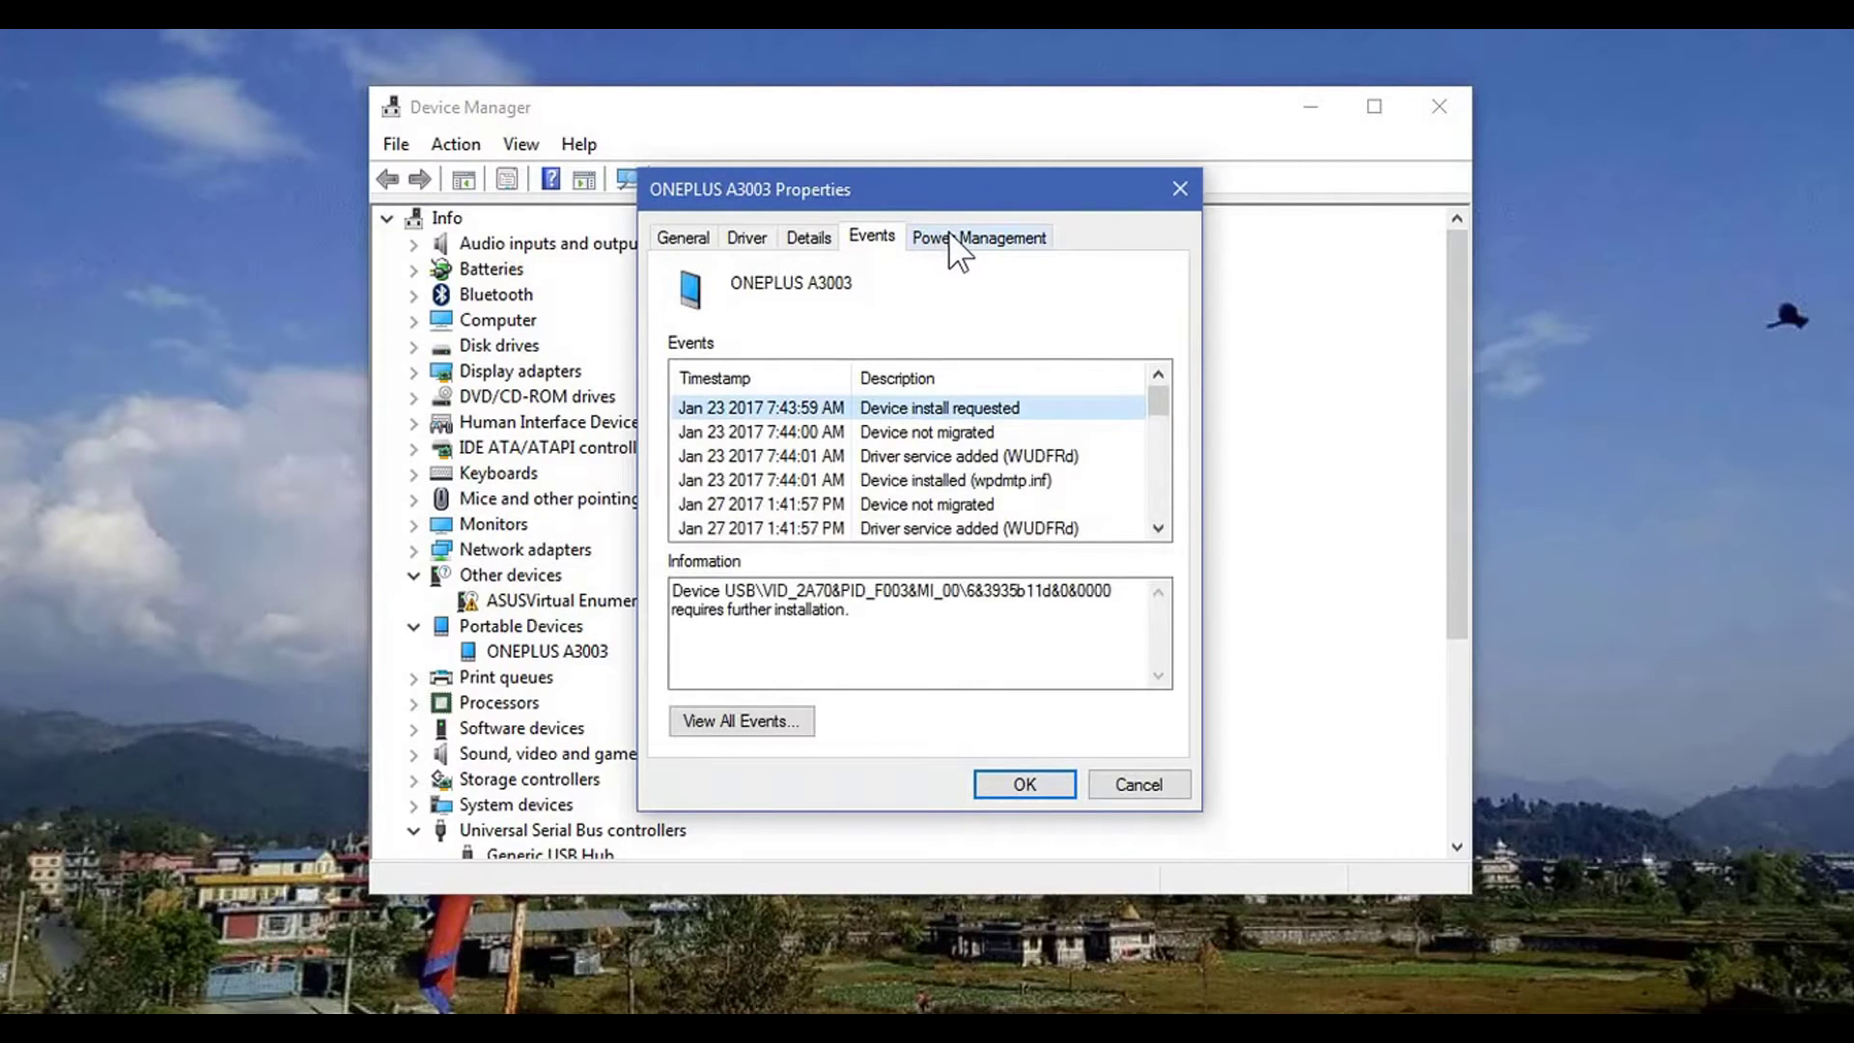
left_click(949, 237)
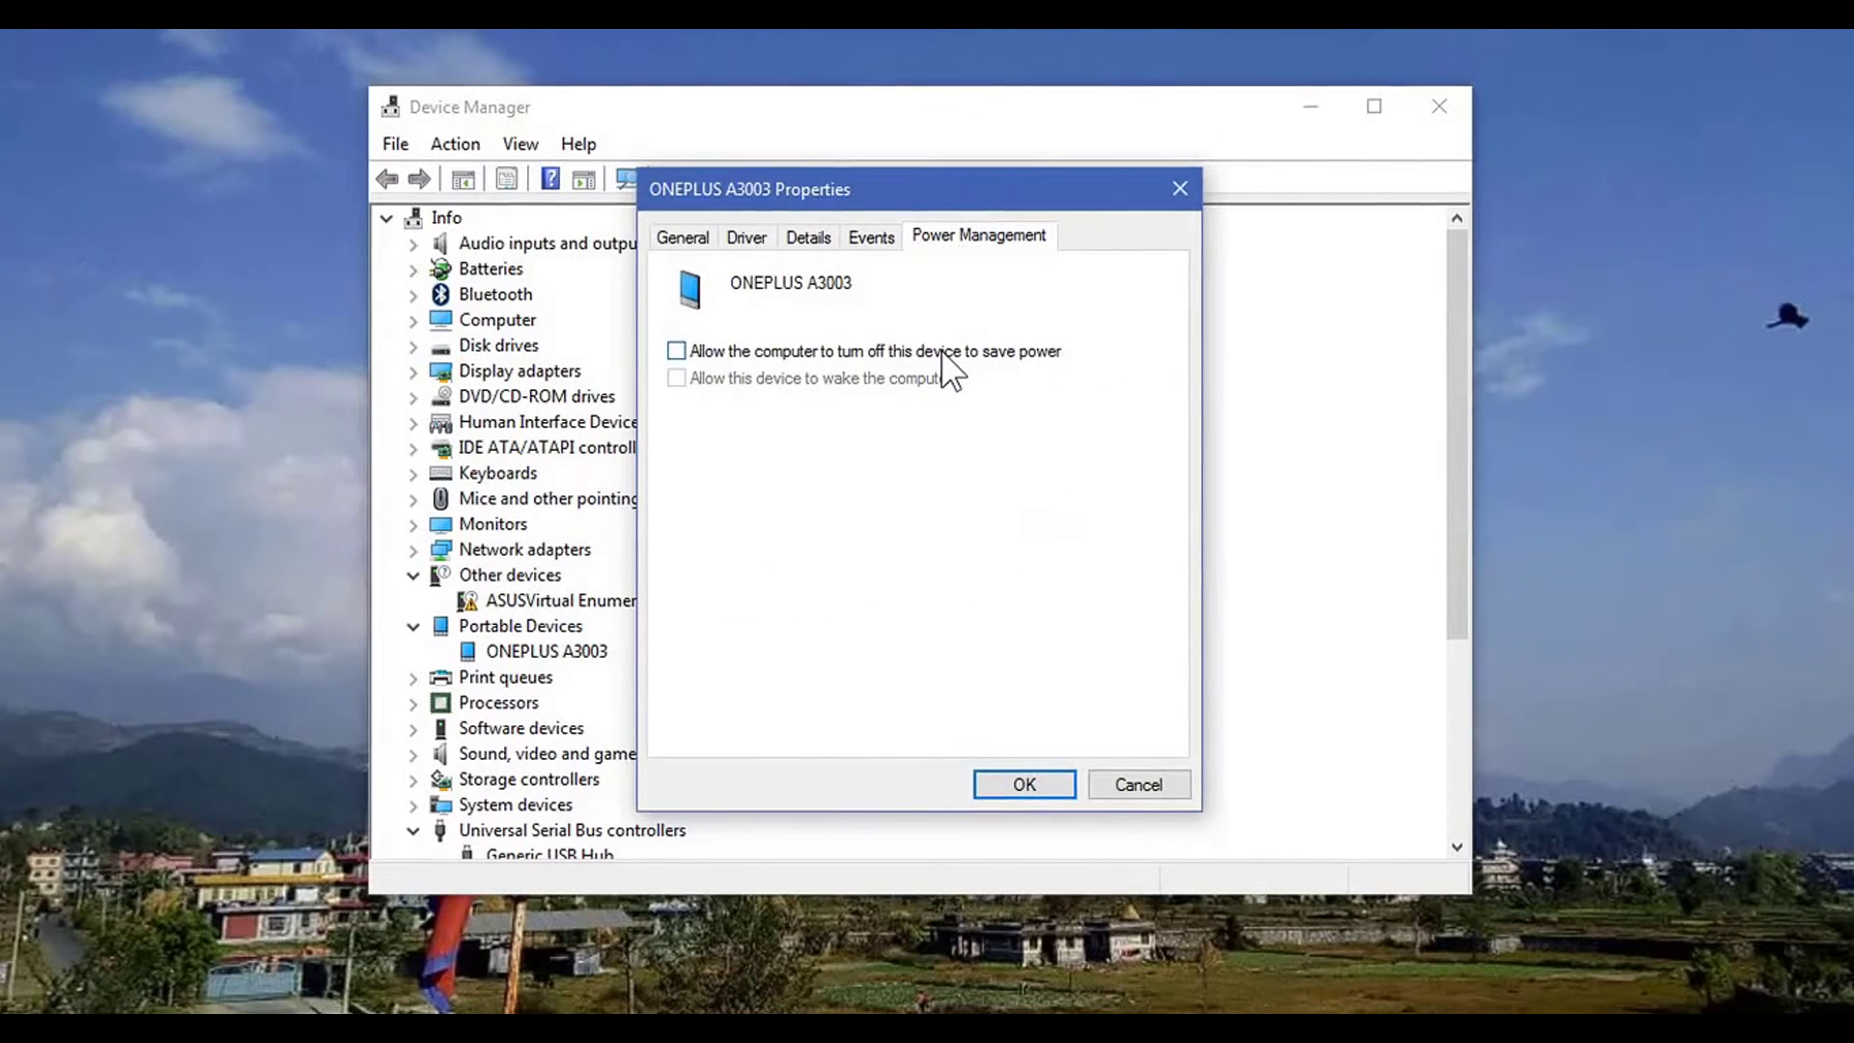
key("Return")
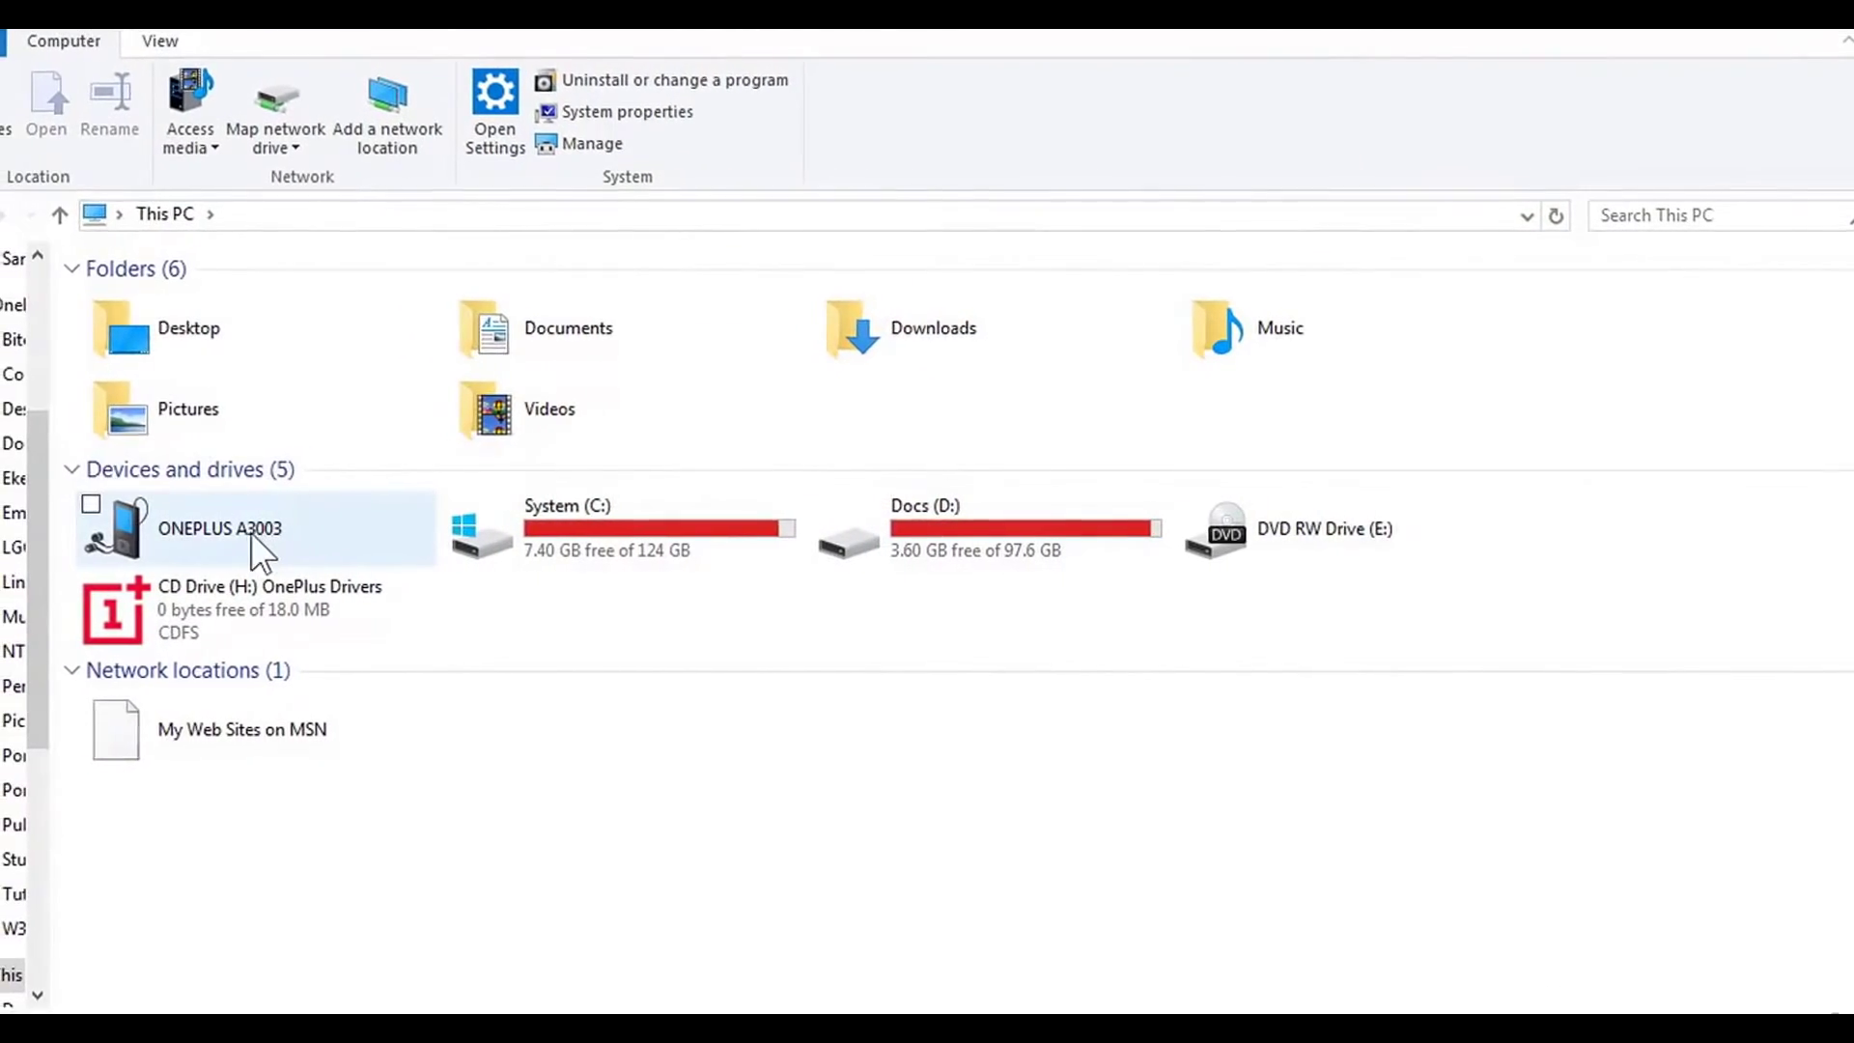
- Open the ONEPLUS A3003's Internal shared storage, then go back to This PC
left_click(266, 540)
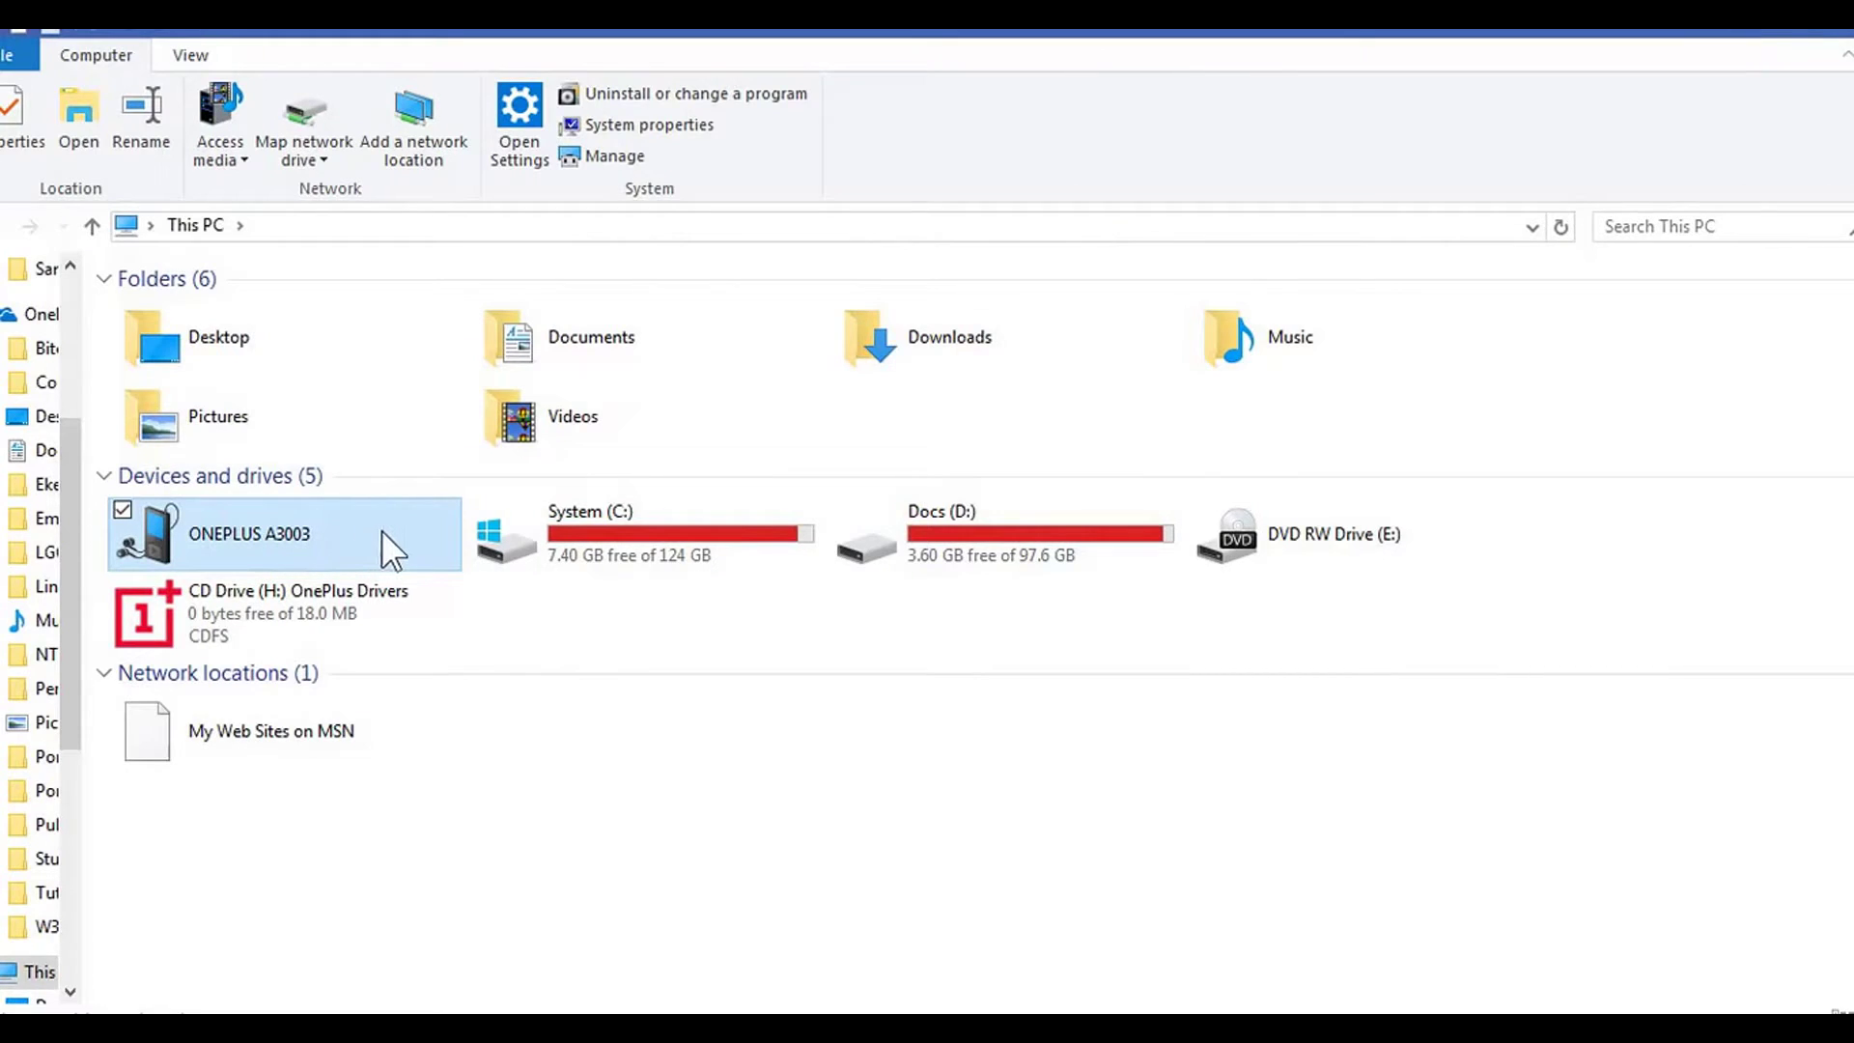
double_click(382, 533)
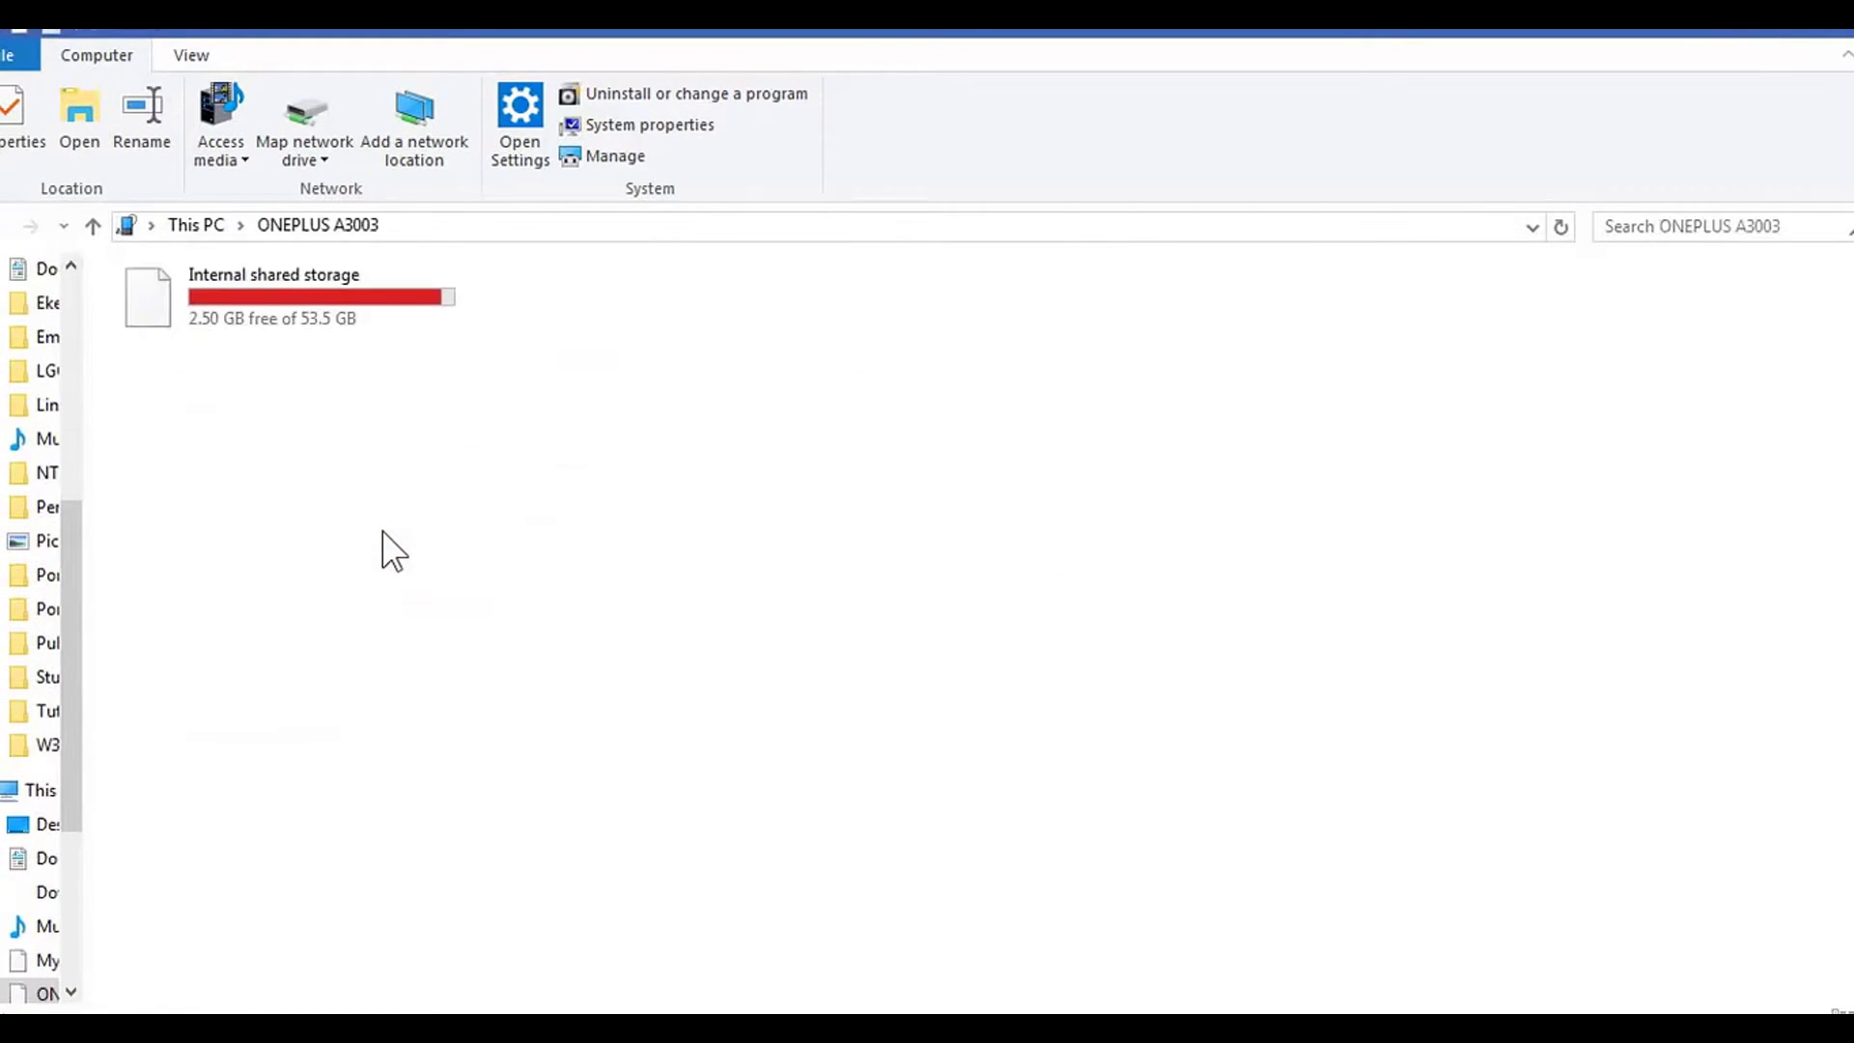
double_click(347, 313)
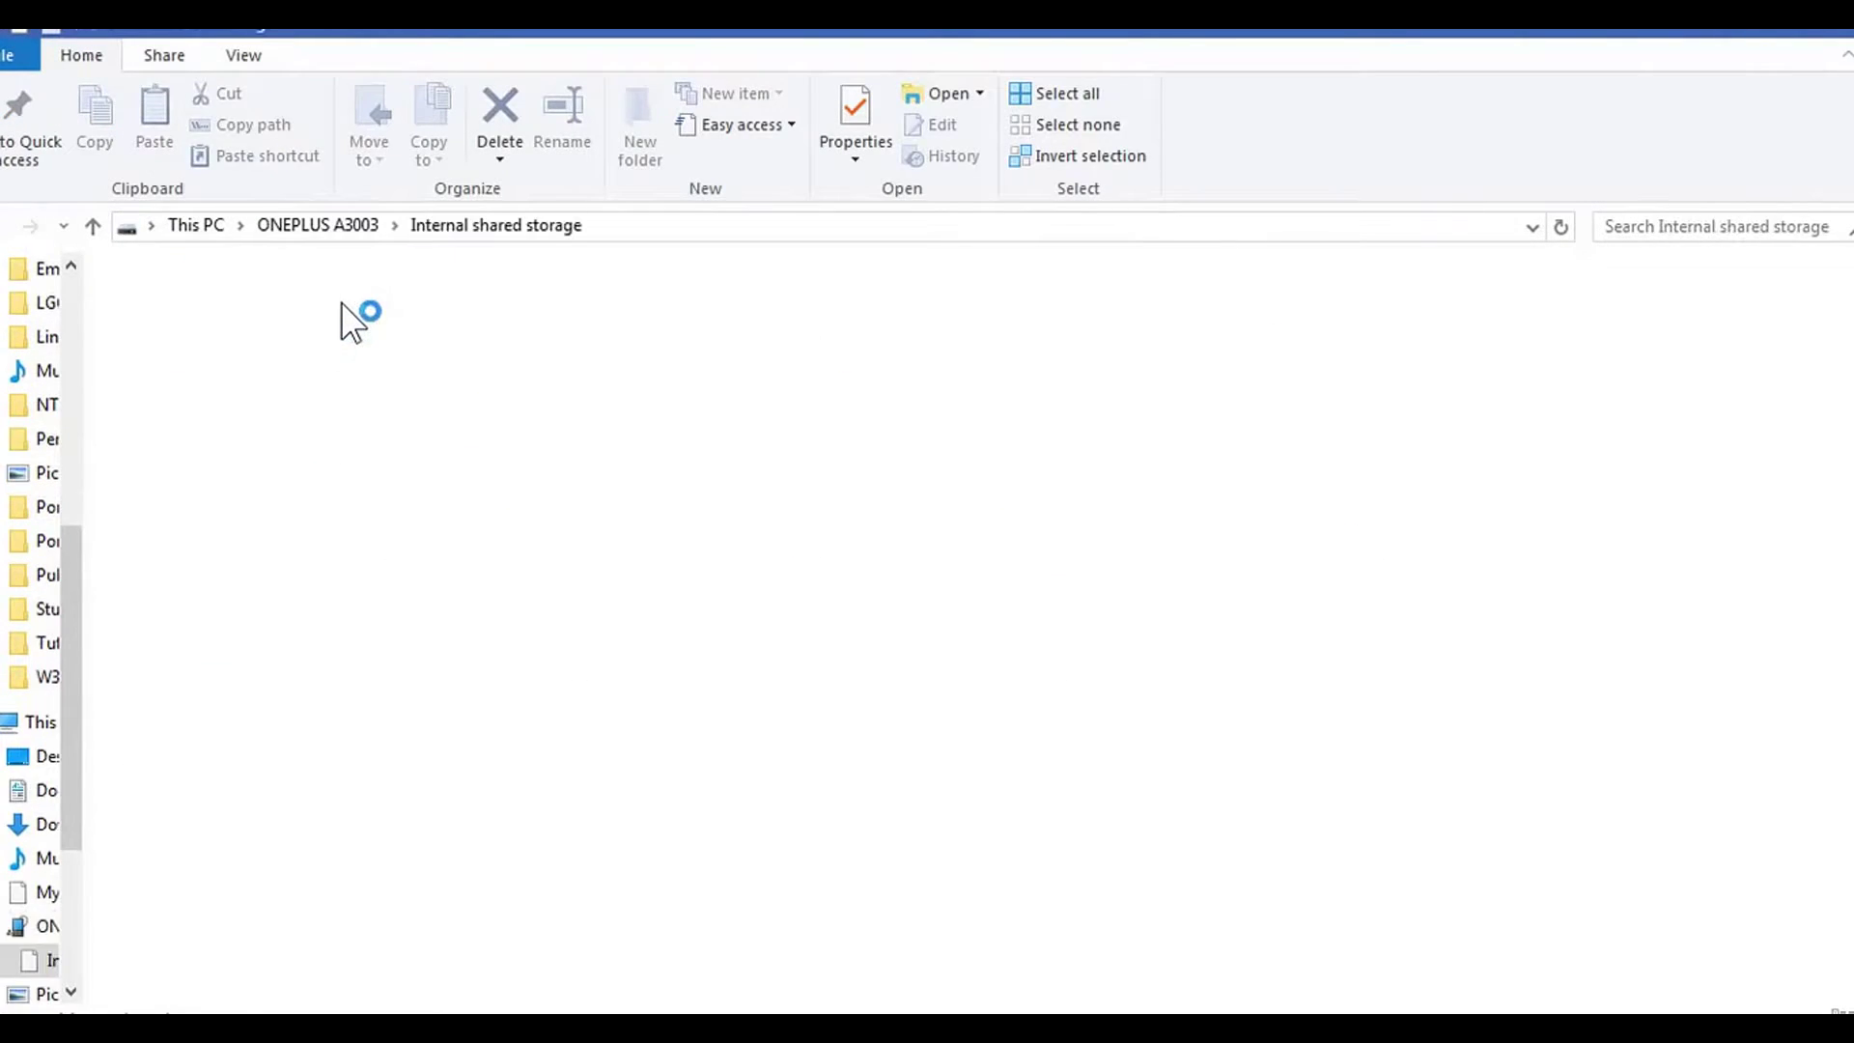
left_click(216, 234)
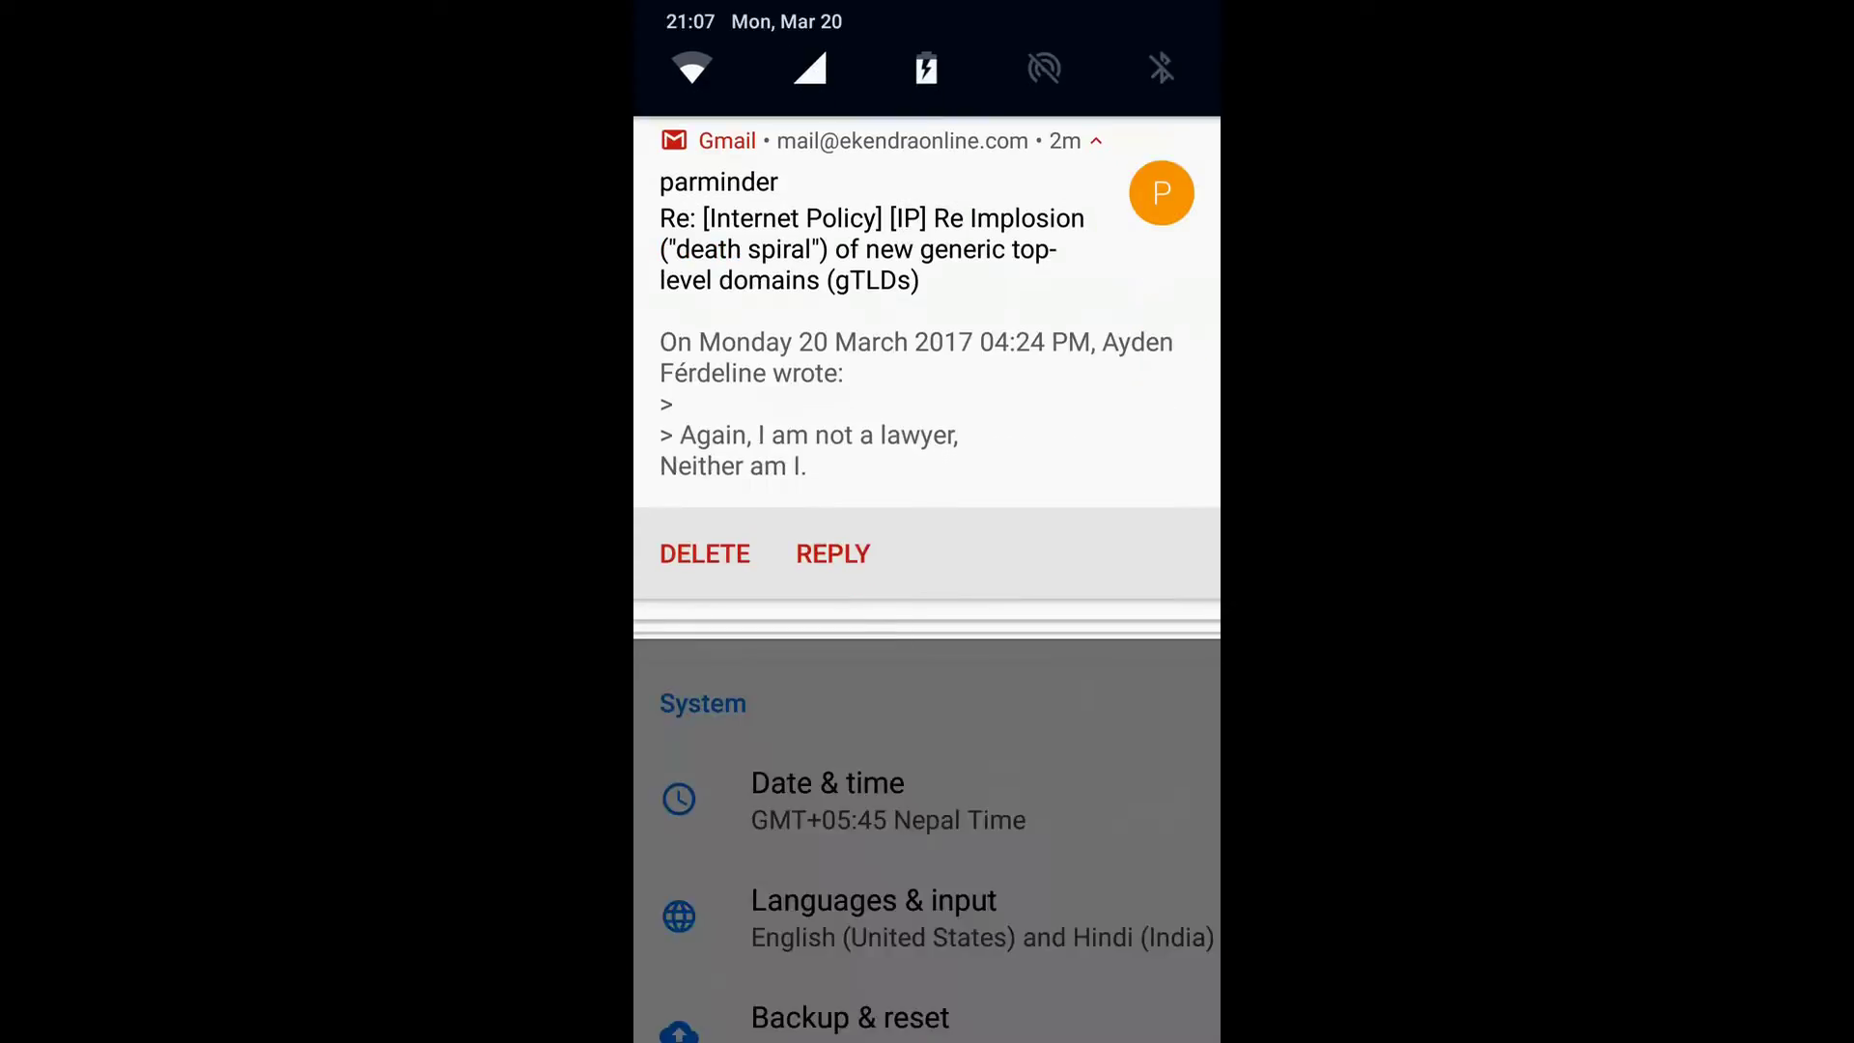
- Open Developer options in Settings and scroll to the USB debugging setting
left_click_drag(1004, 502, 1000, 386)
left_click(997, 744)
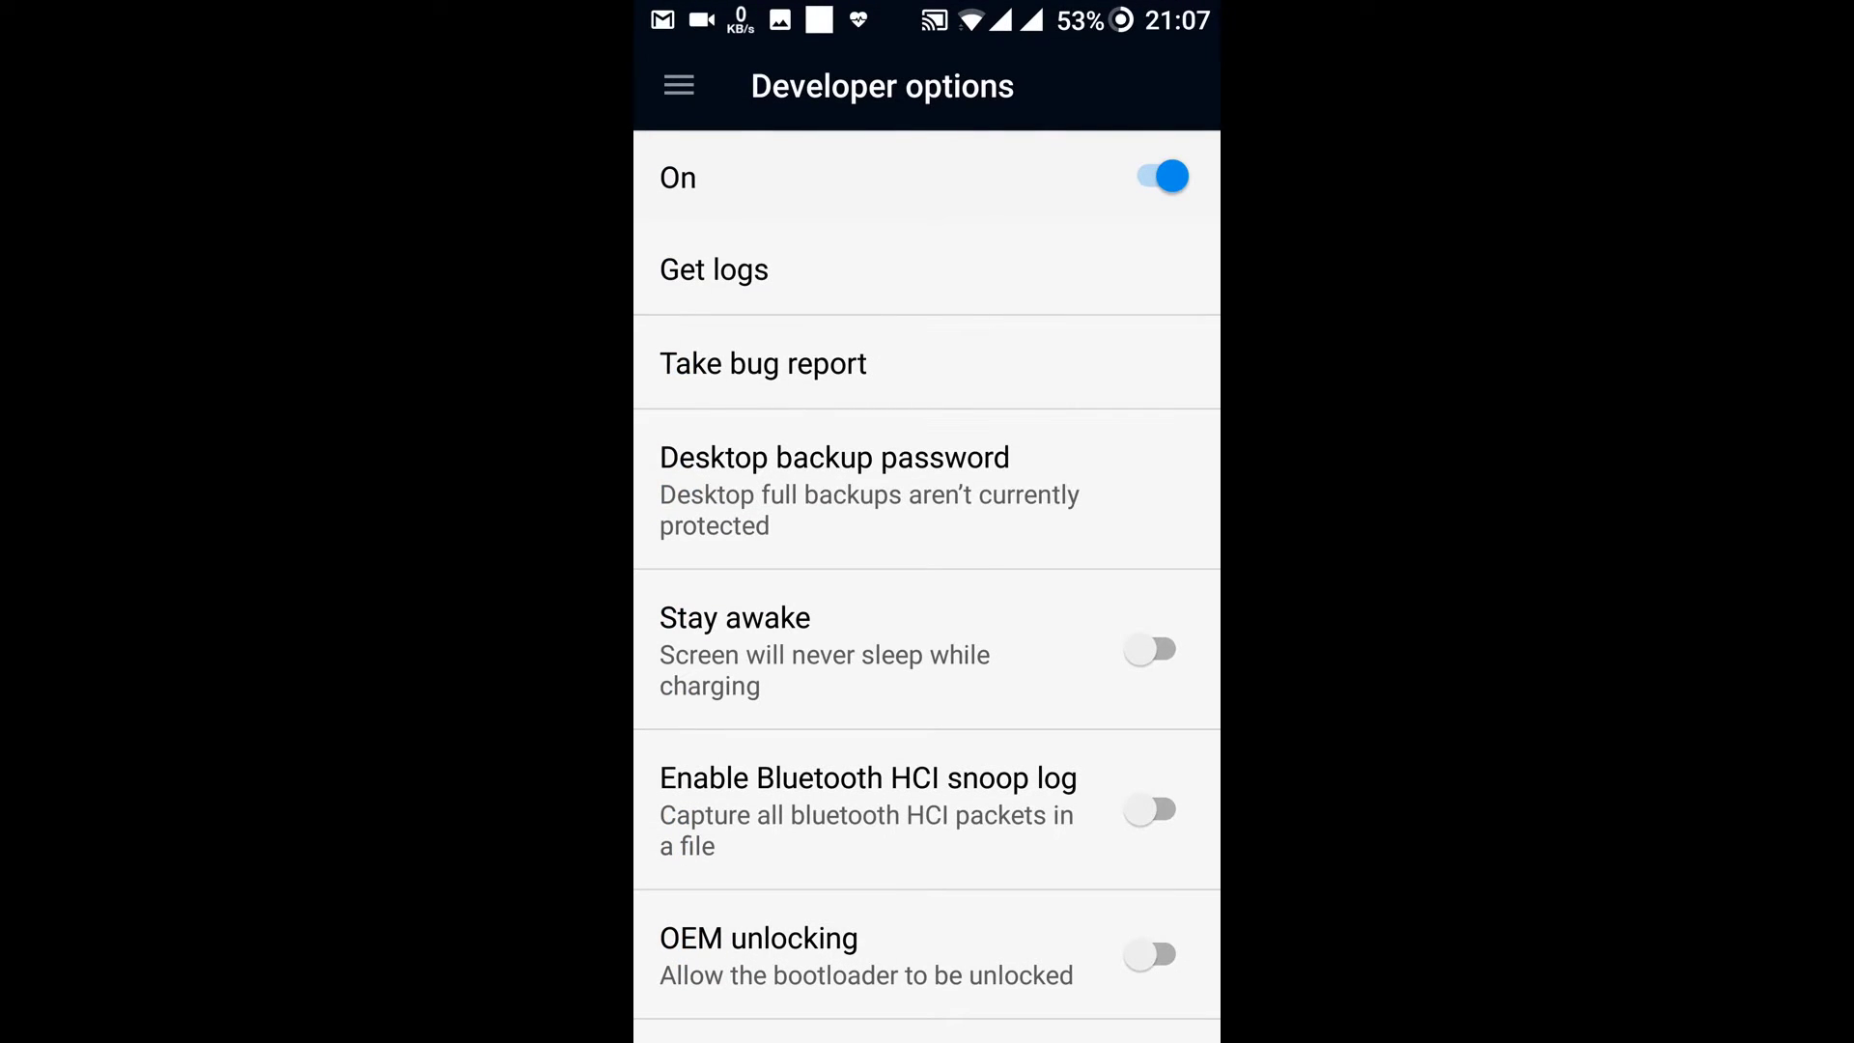
left_click_drag(1033, 751, 1014, 860)
left_click_drag(966, 744, 966, 367)
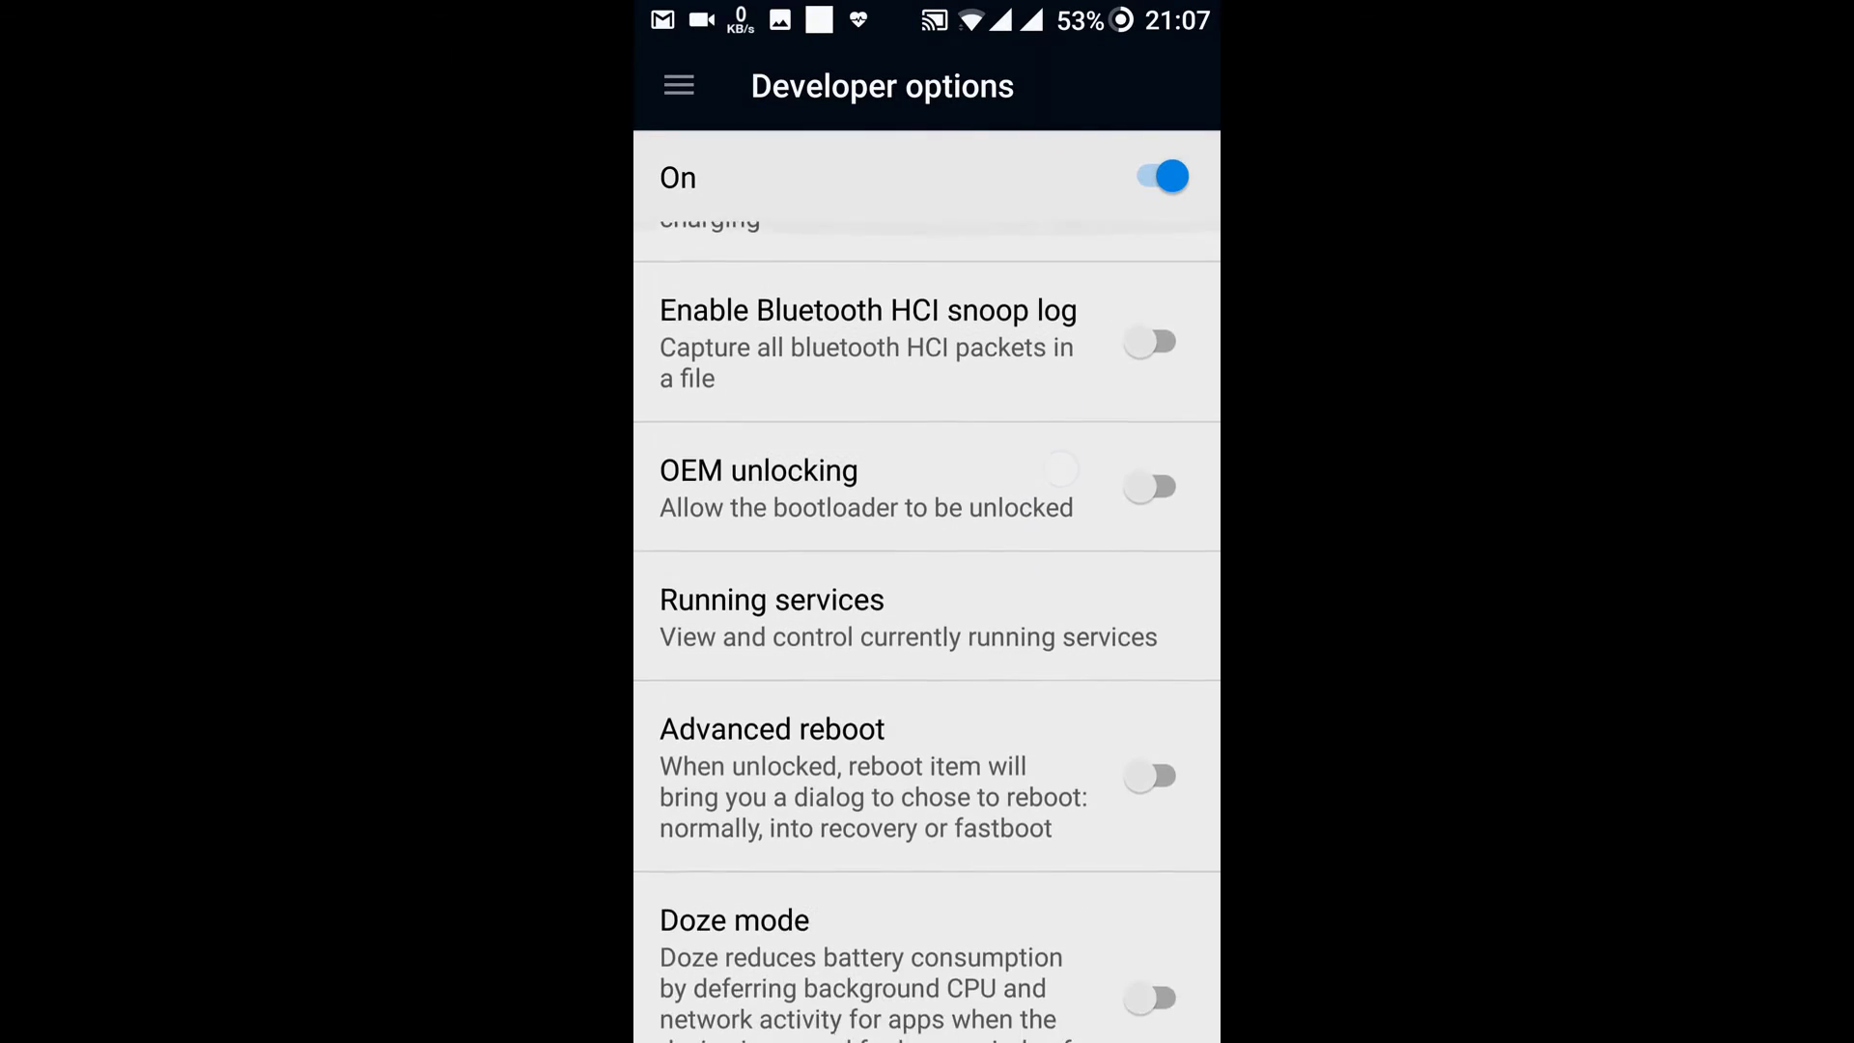
left_click_drag(998, 512, 998, 376)
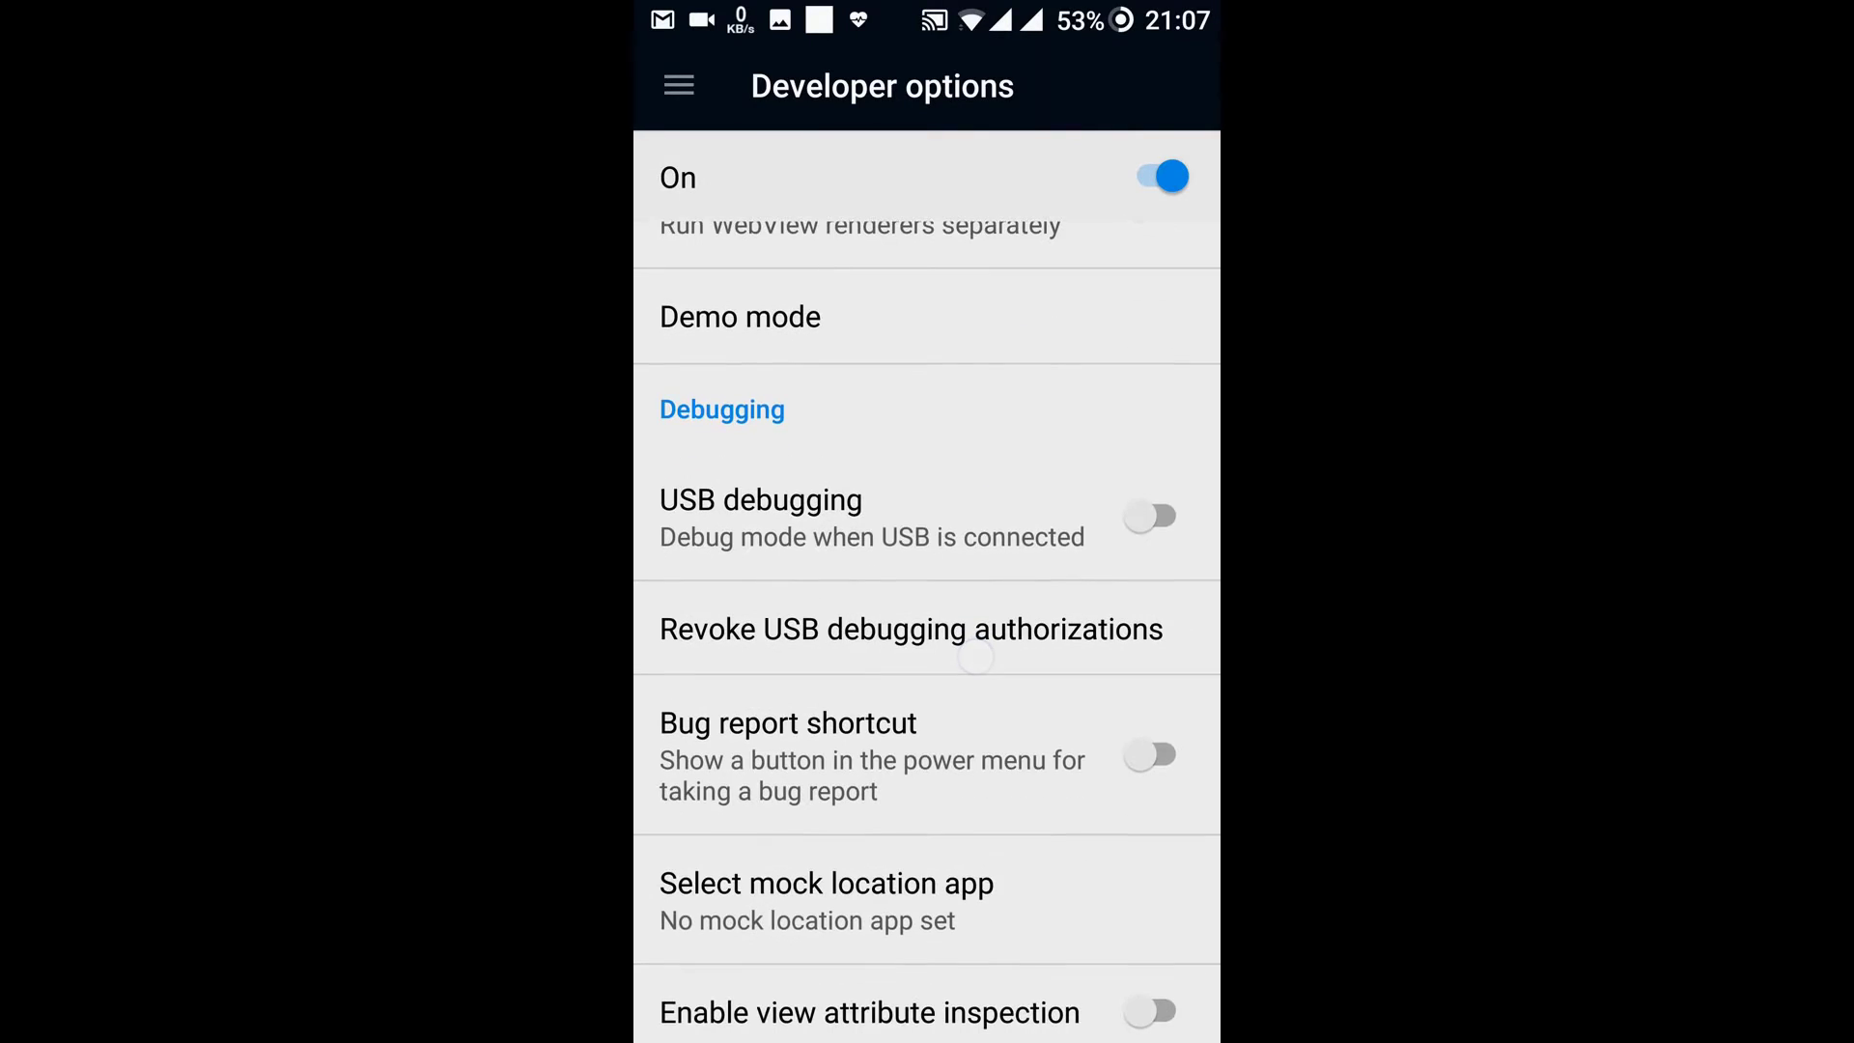
- Turn on USB debugging, confirming OK on the Allow USB debugging prompt
left_click(968, 534)
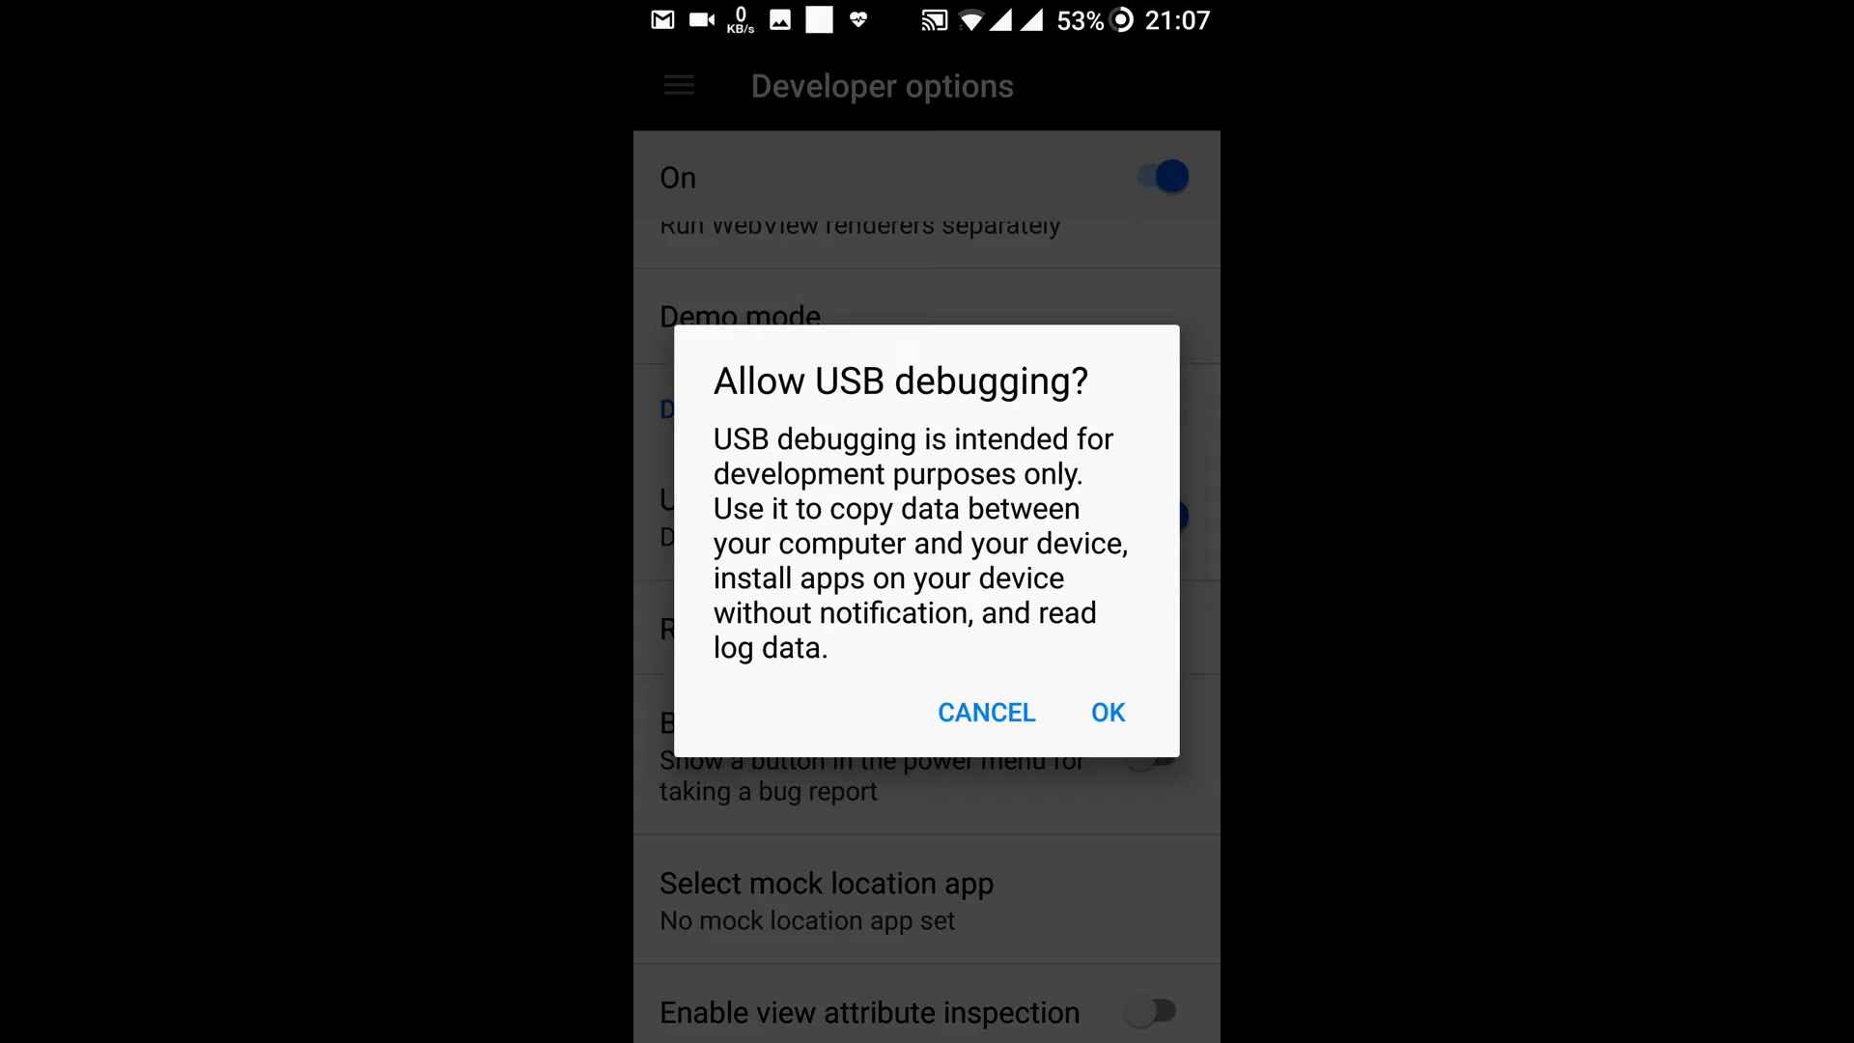
left_click(995, 718)
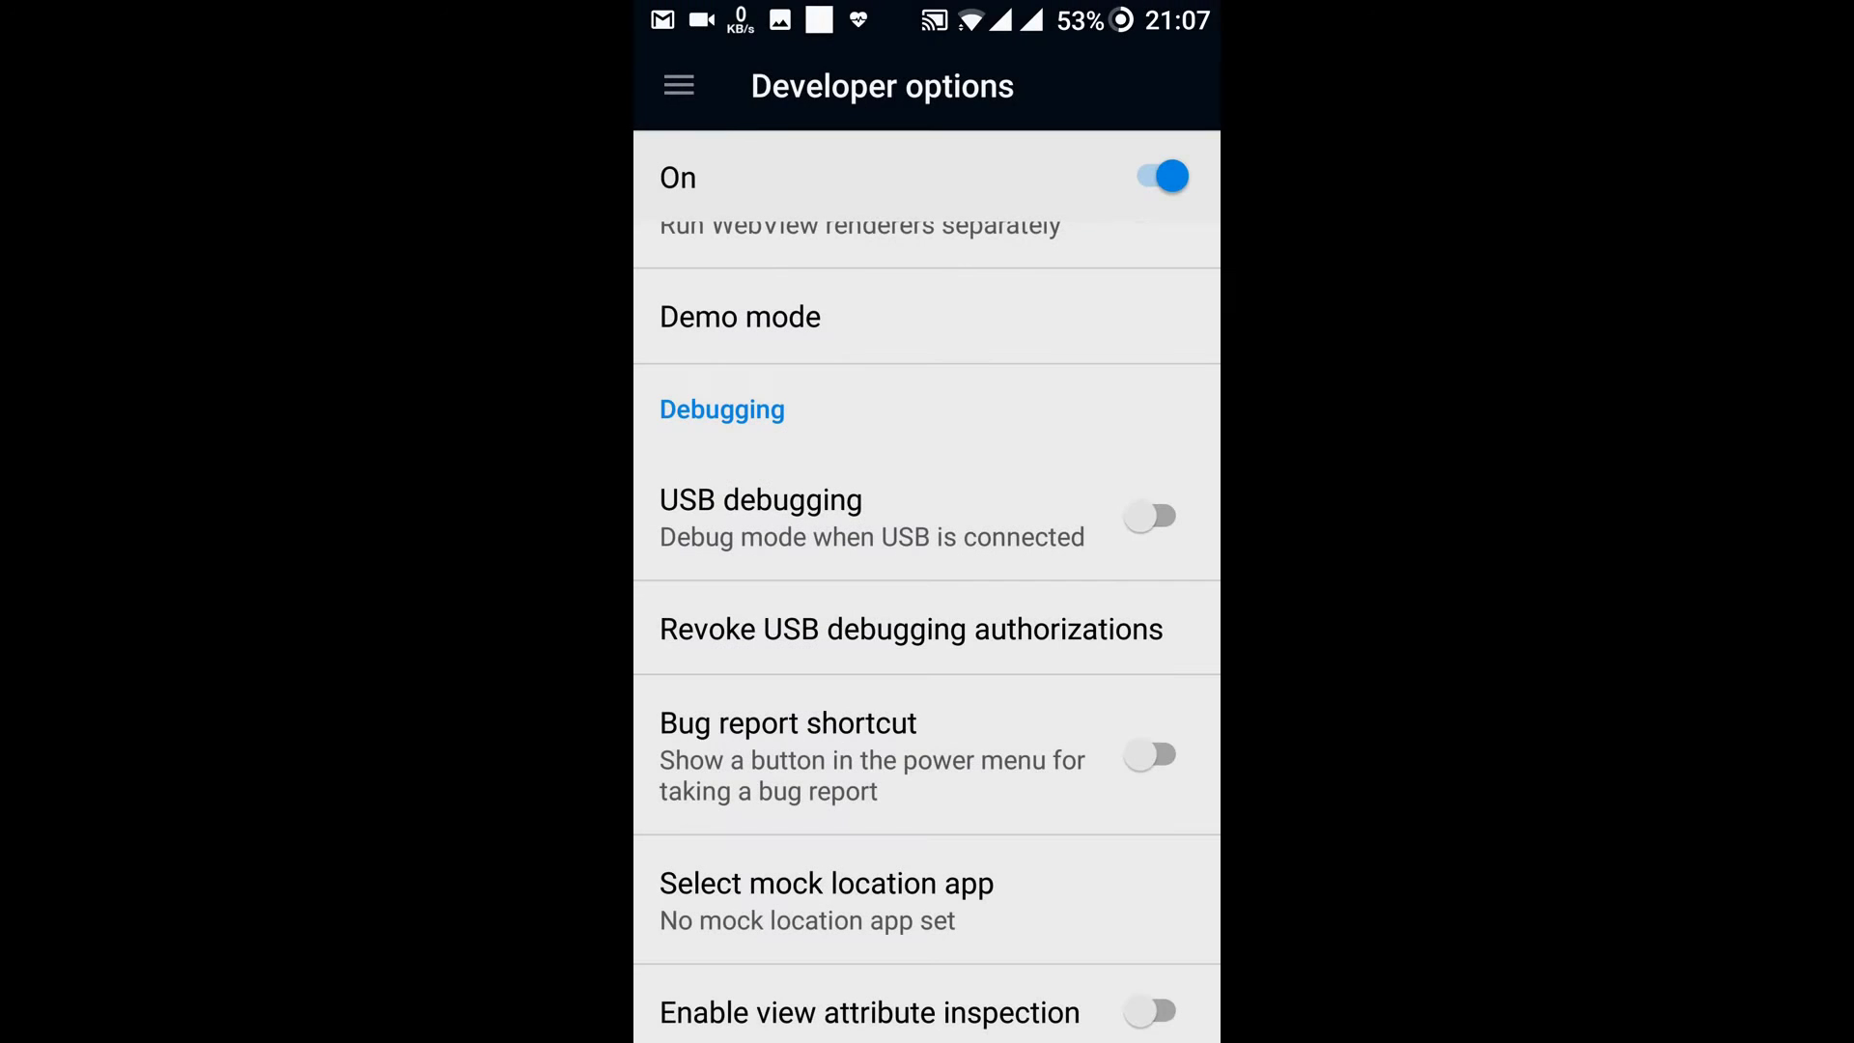
left_click(1100, 514)
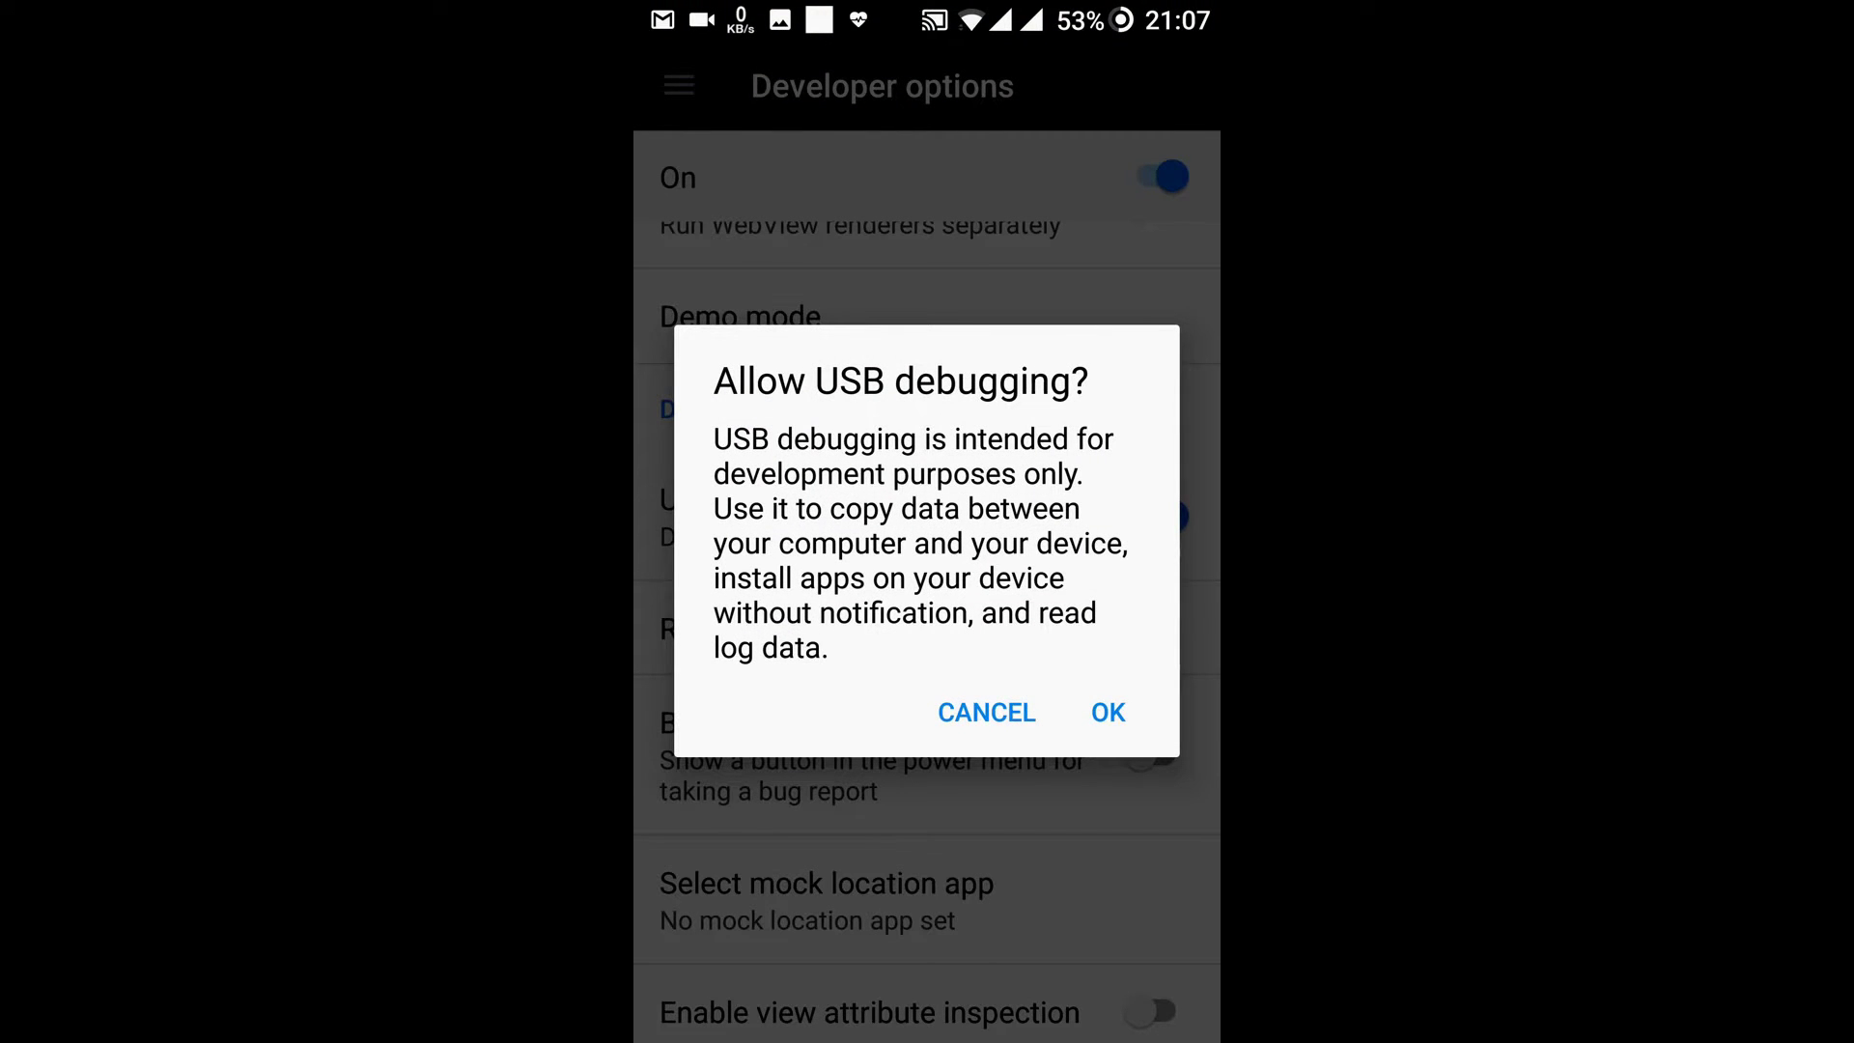
left_click(1107, 712)
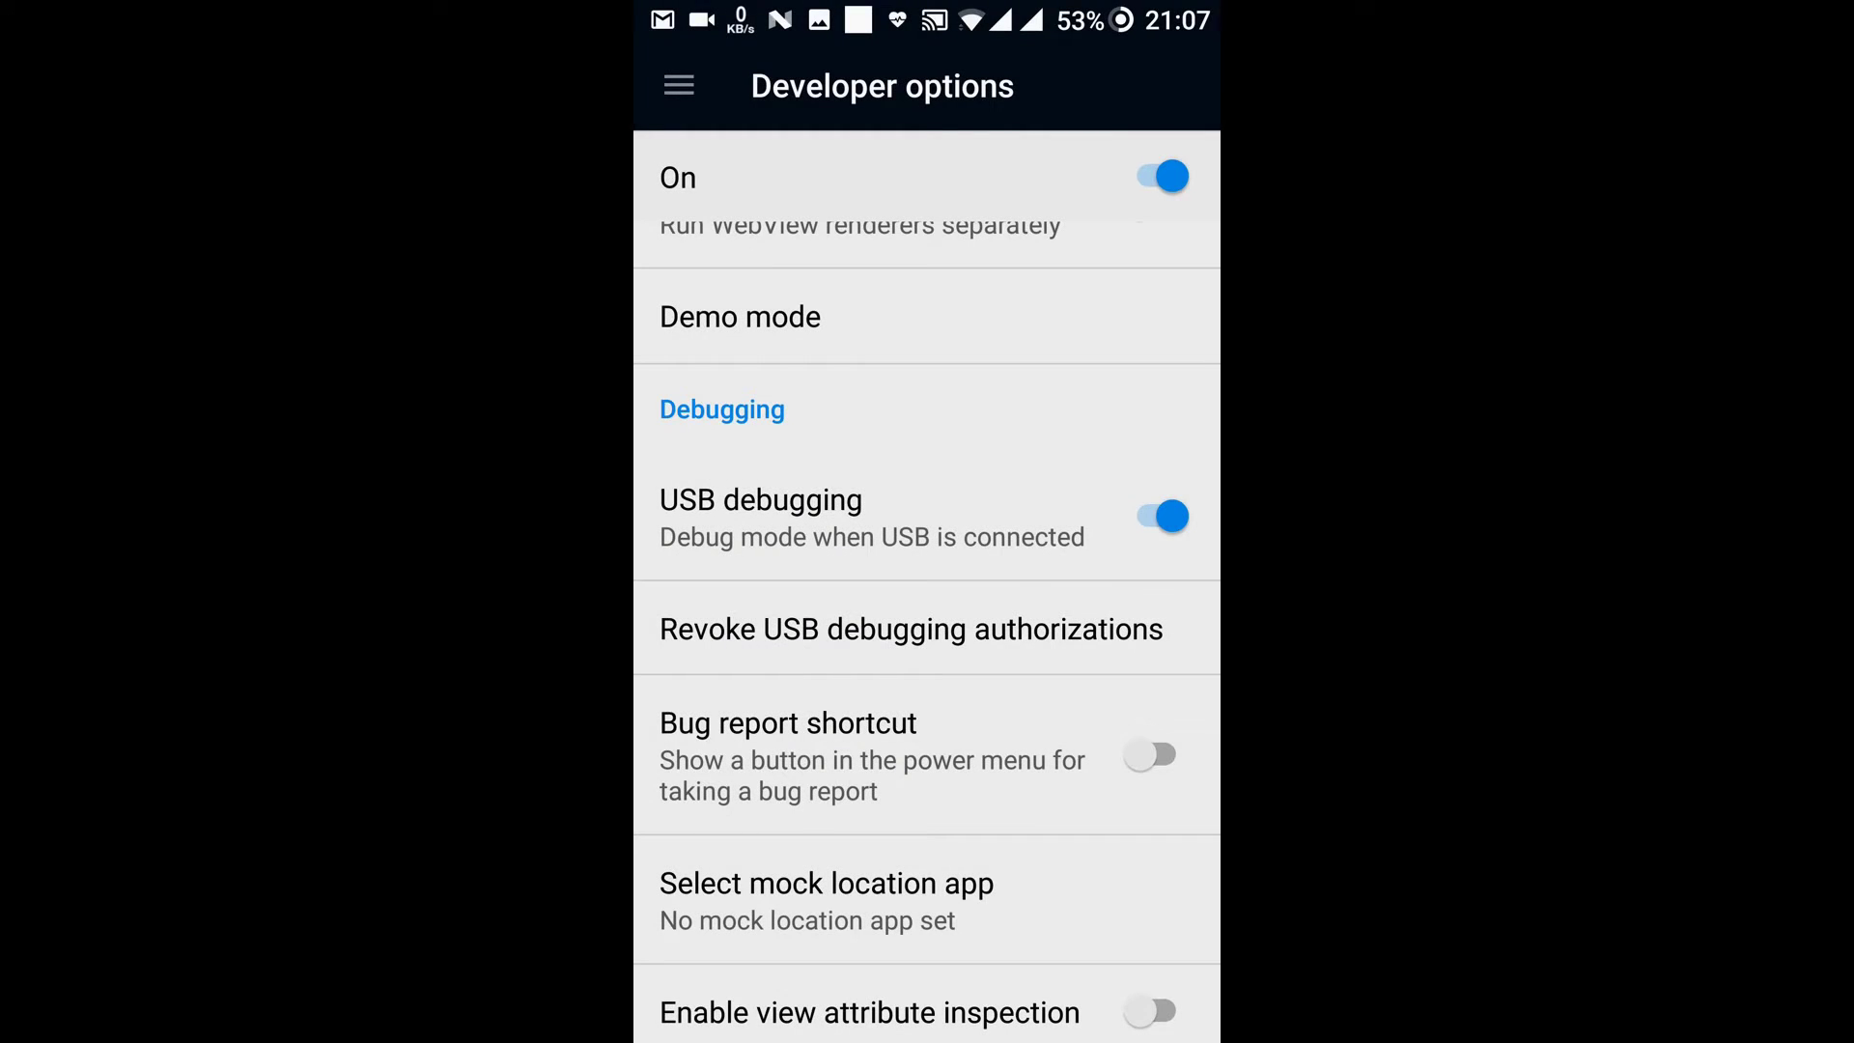
- Scroll down Developer options to Select USB Configuration
left_click_drag(1040, 848, 1030, 624)
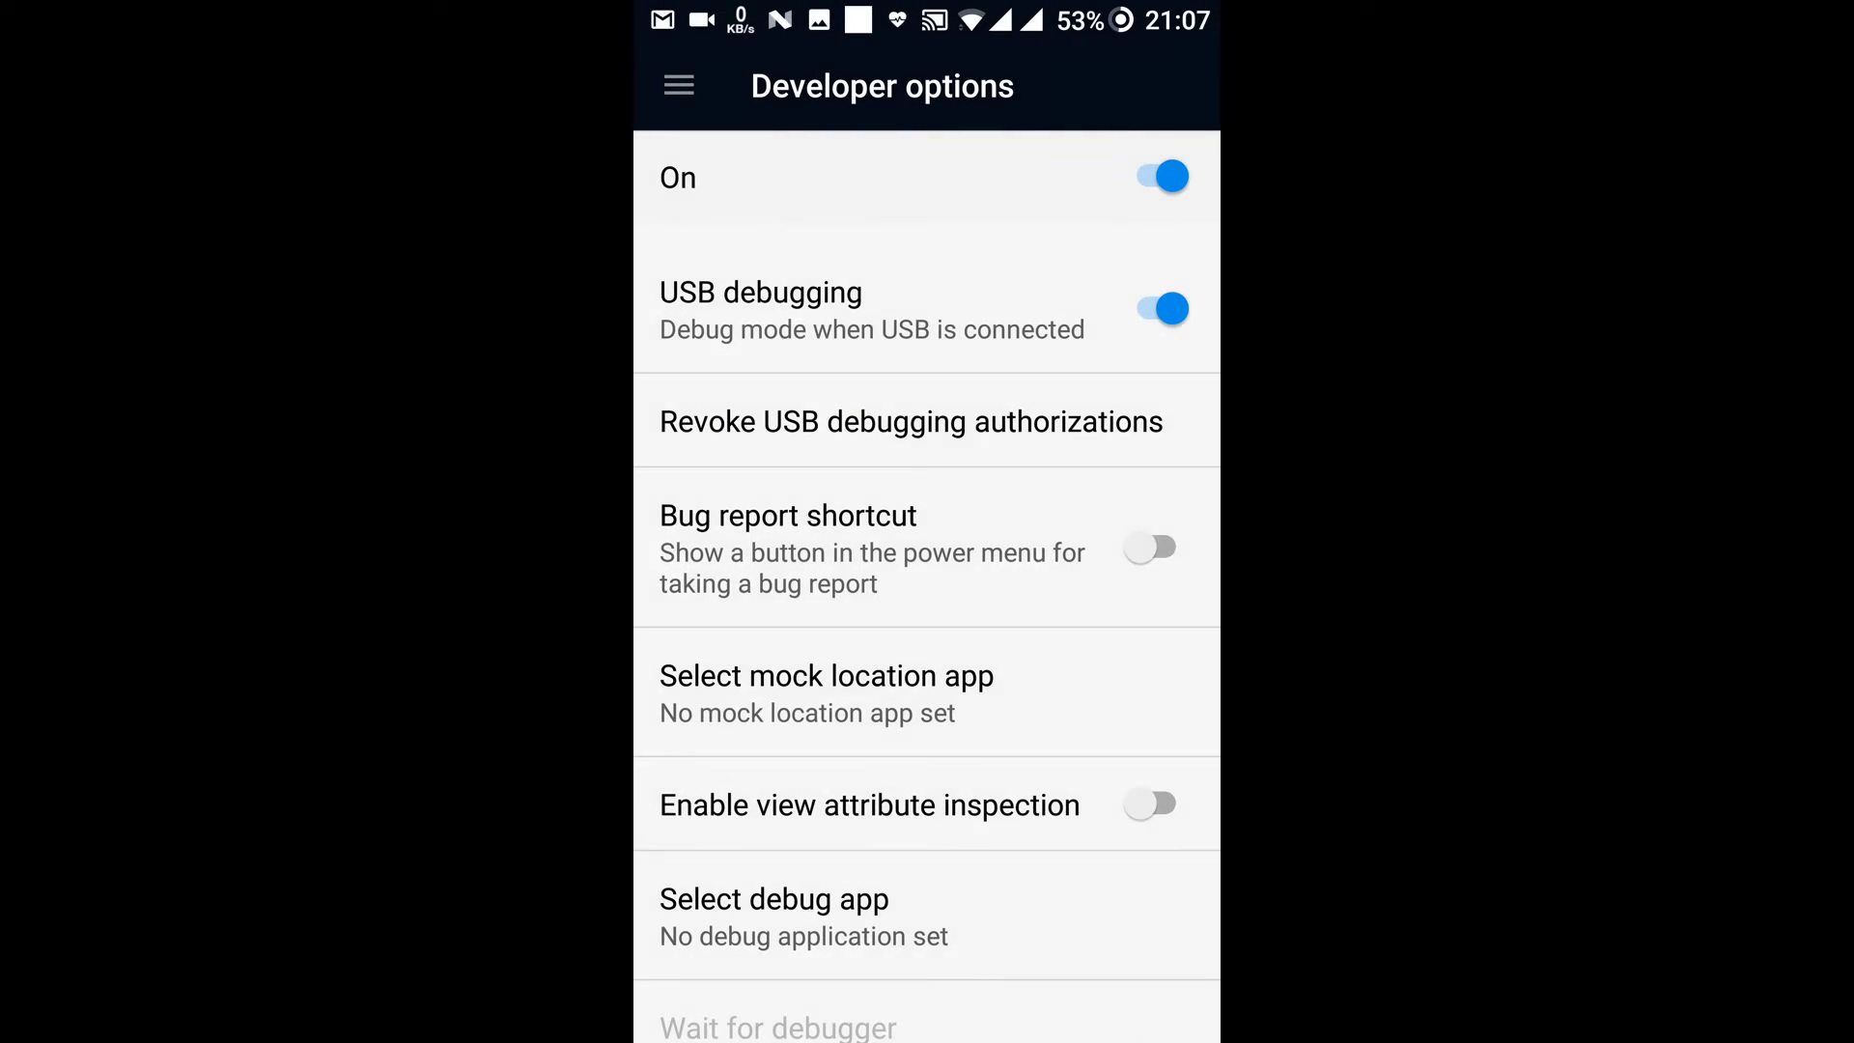
left_click_drag(1024, 801, 1023, 540)
left_click_drag(1004, 734, 1072, 405)
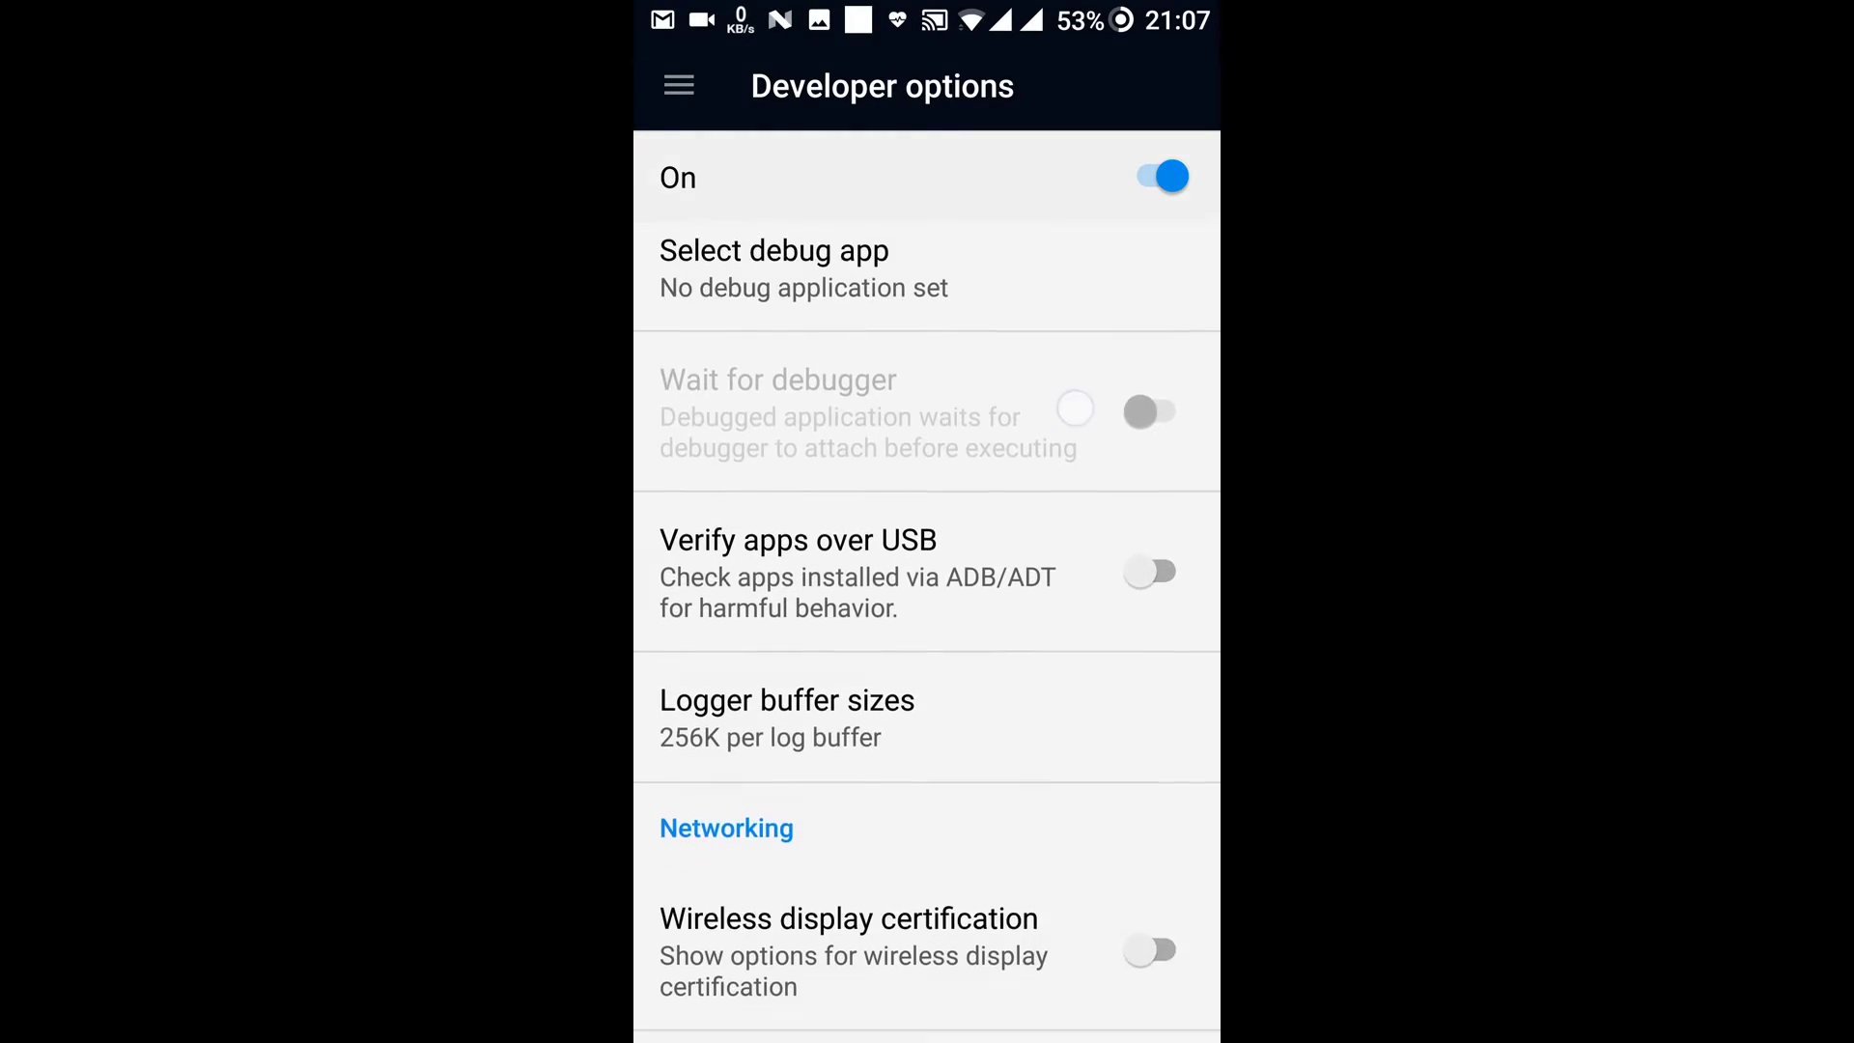
left_click_drag(1024, 801, 1017, 533)
left_click_drag(1004, 869, 1046, 501)
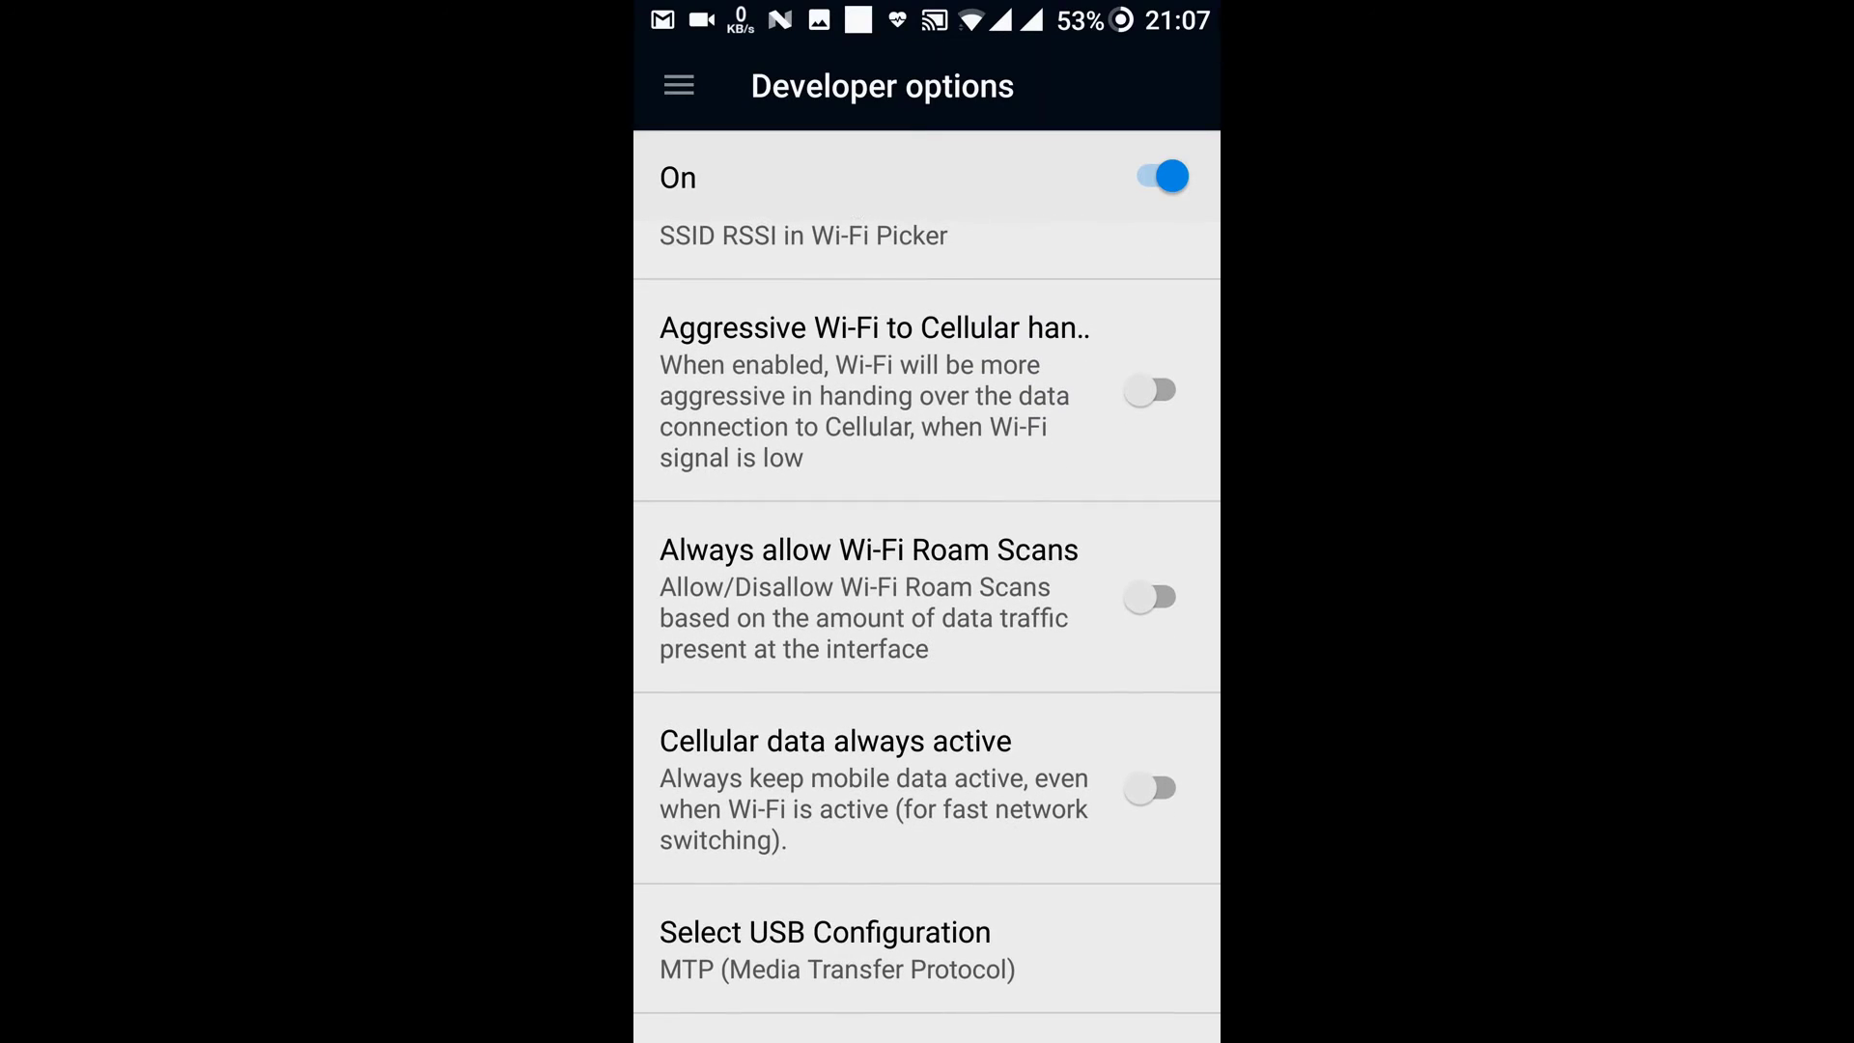
left_click_drag(1027, 845, 1031, 359)
- Show the USB configuration choices with MTP selected, and cancel the notification's Use USB to dialog
left_click(1072, 476)
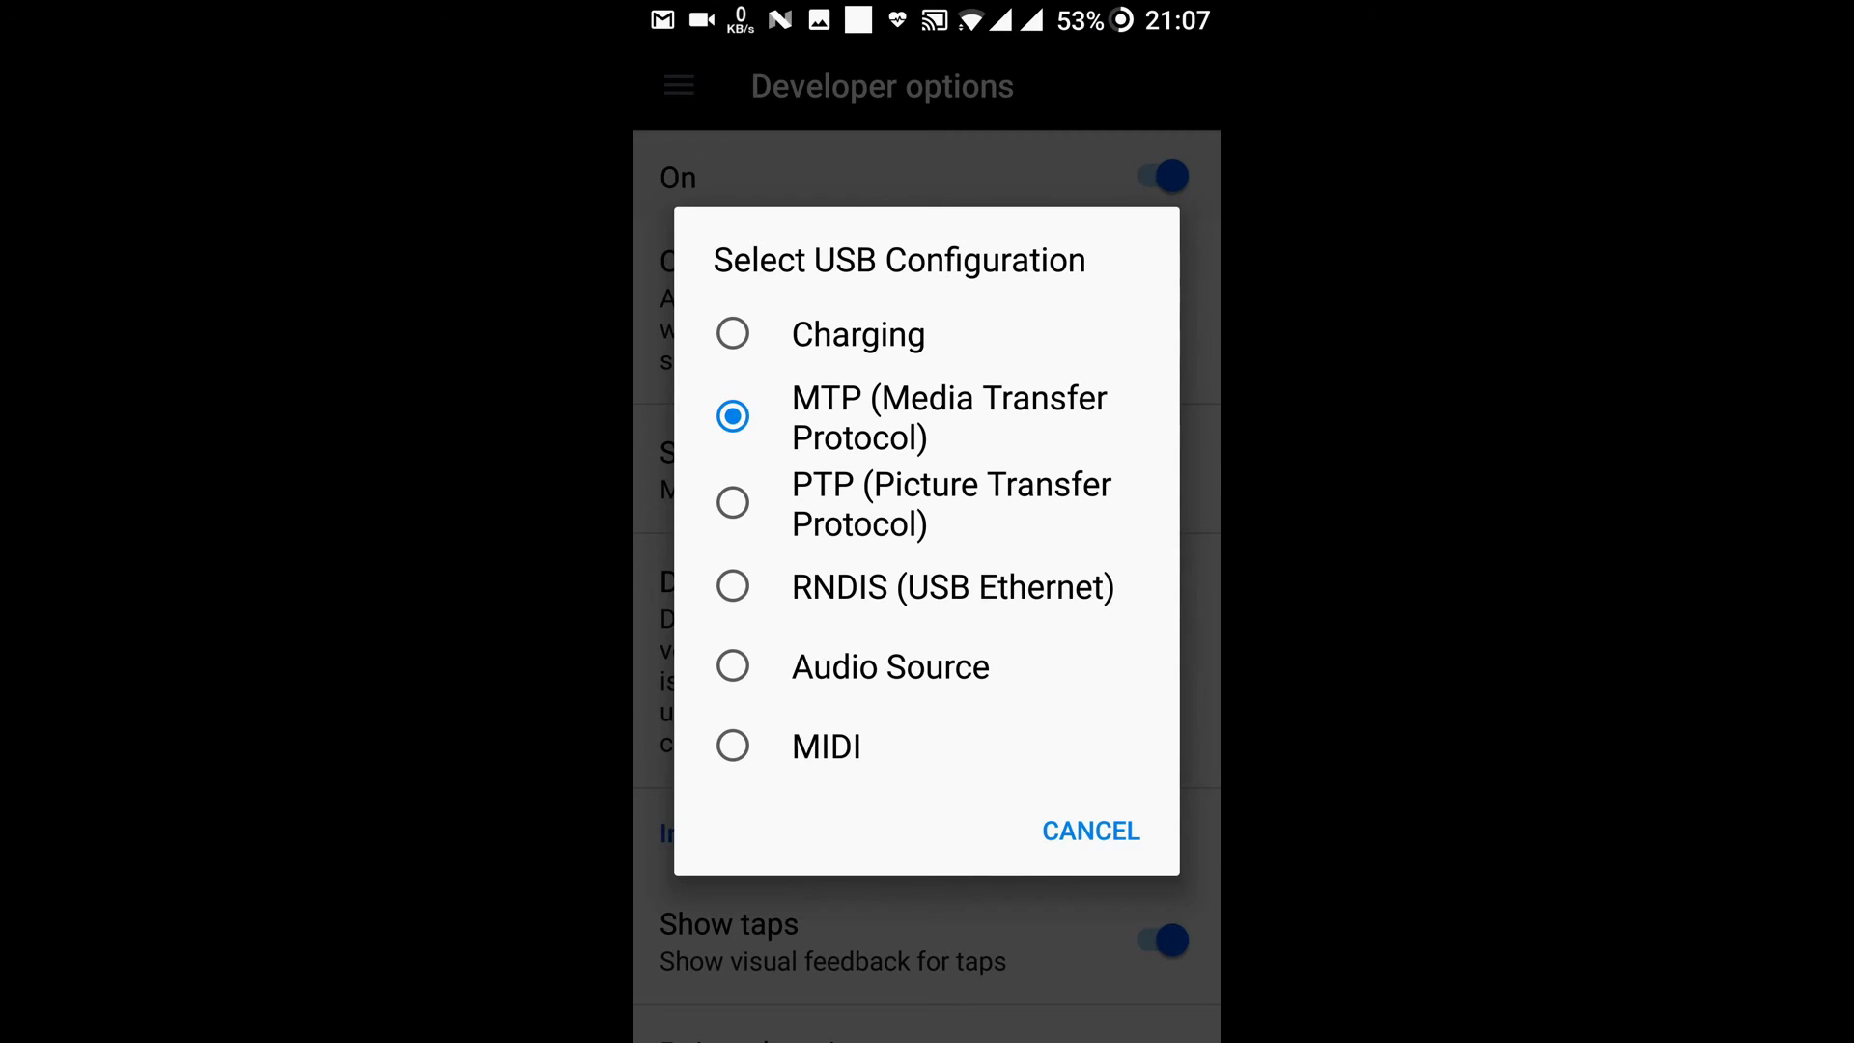
left_click_drag(927, 14, 926, 579)
scroll(927, 579, "down", 5)
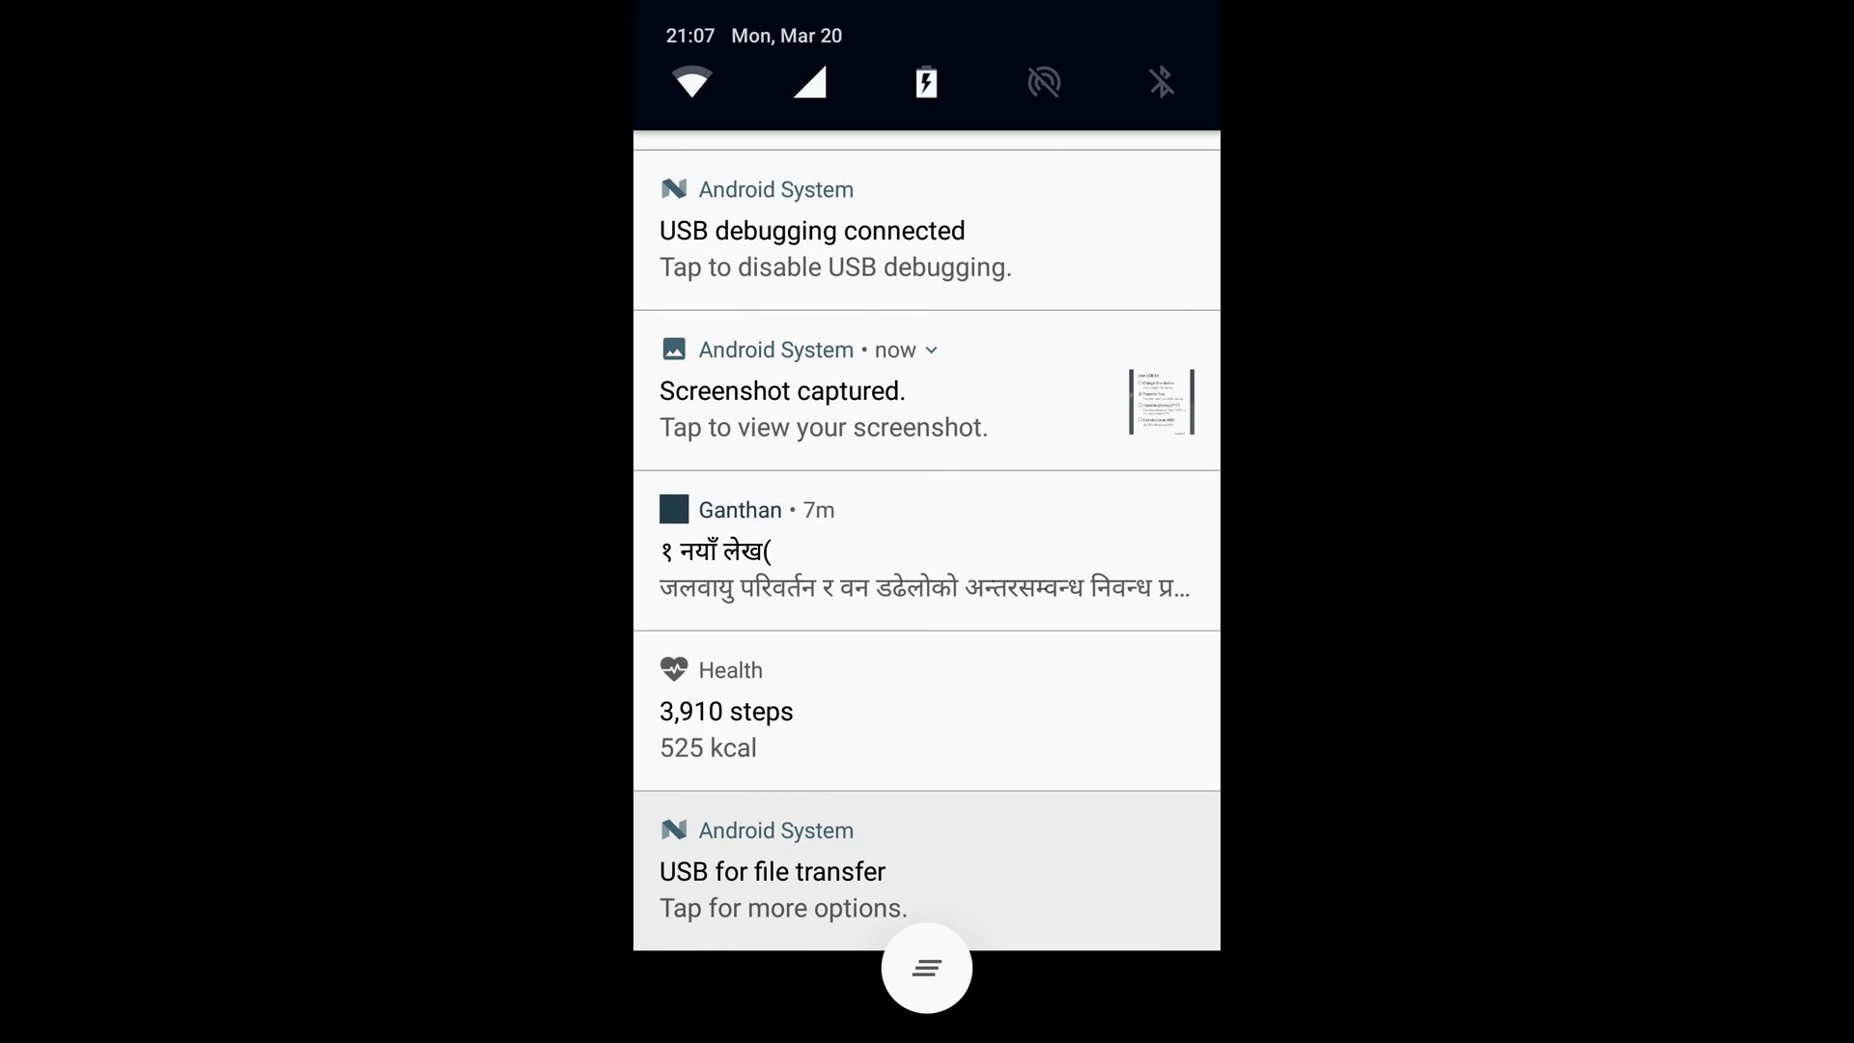
left_click(1038, 869)
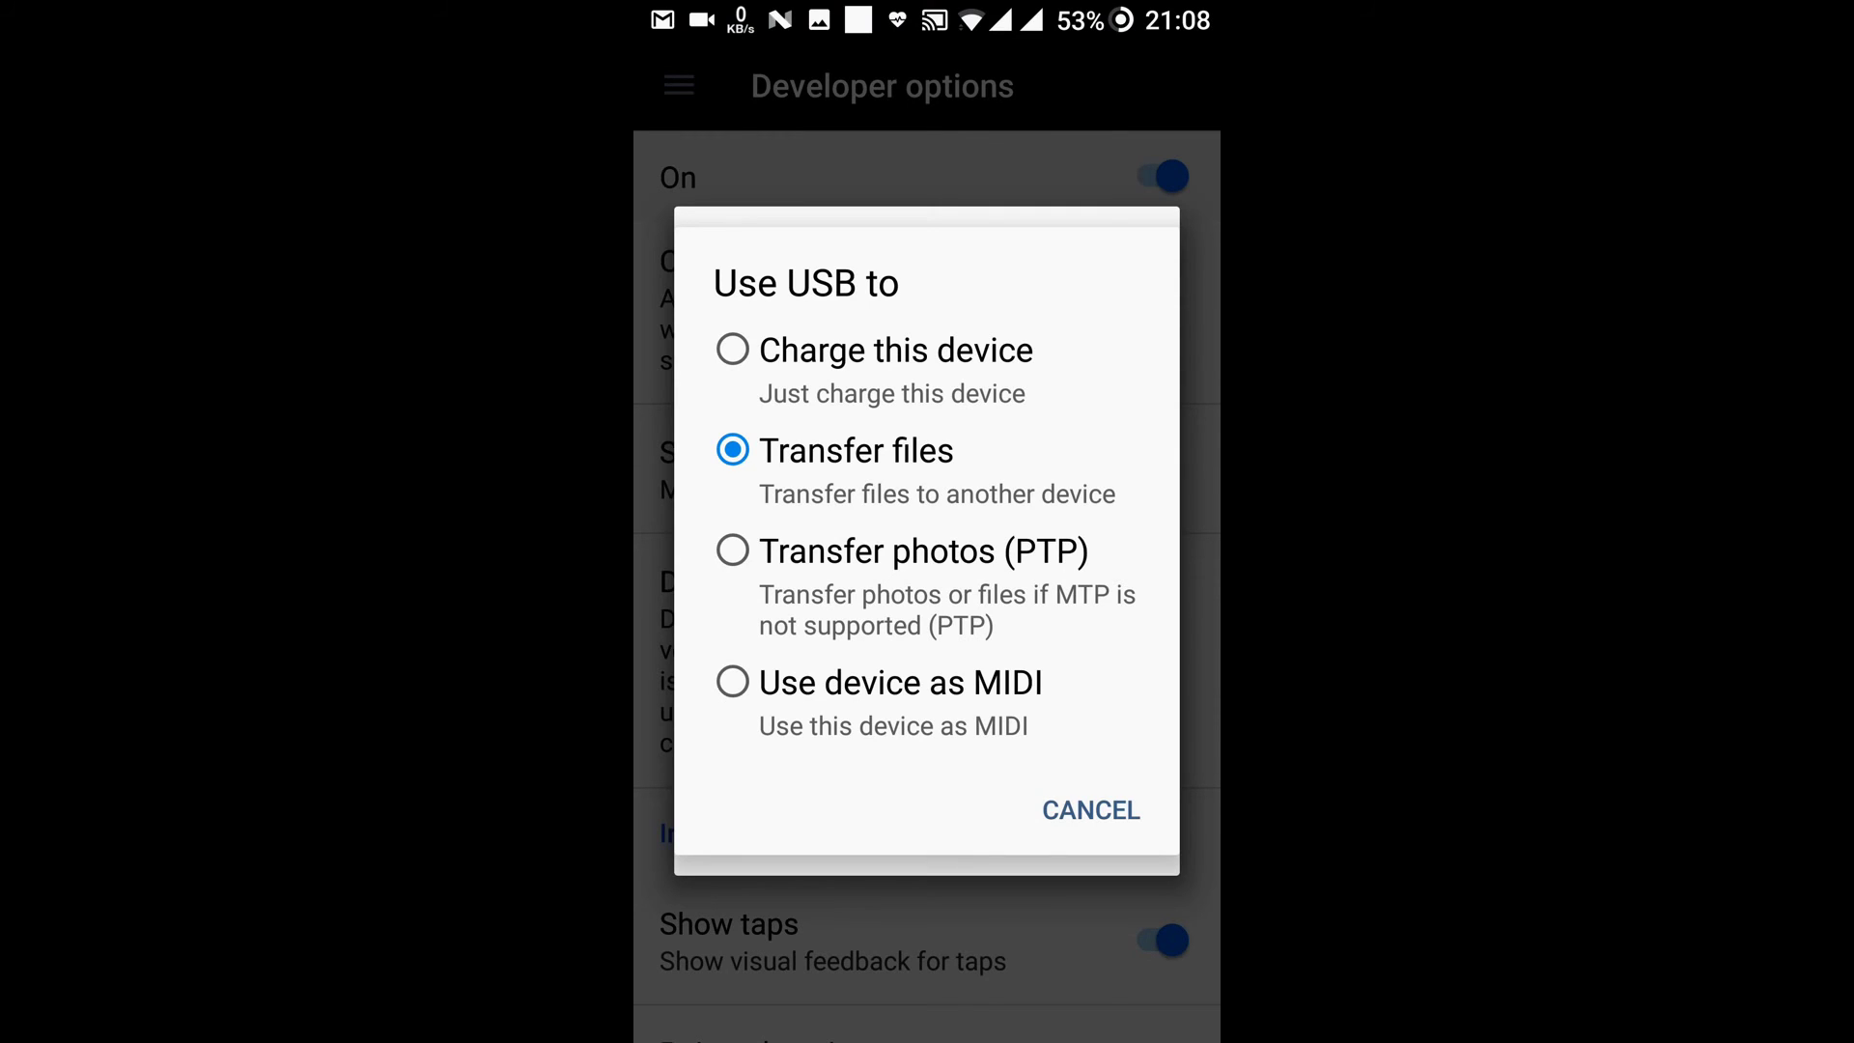
left_click(1089, 809)
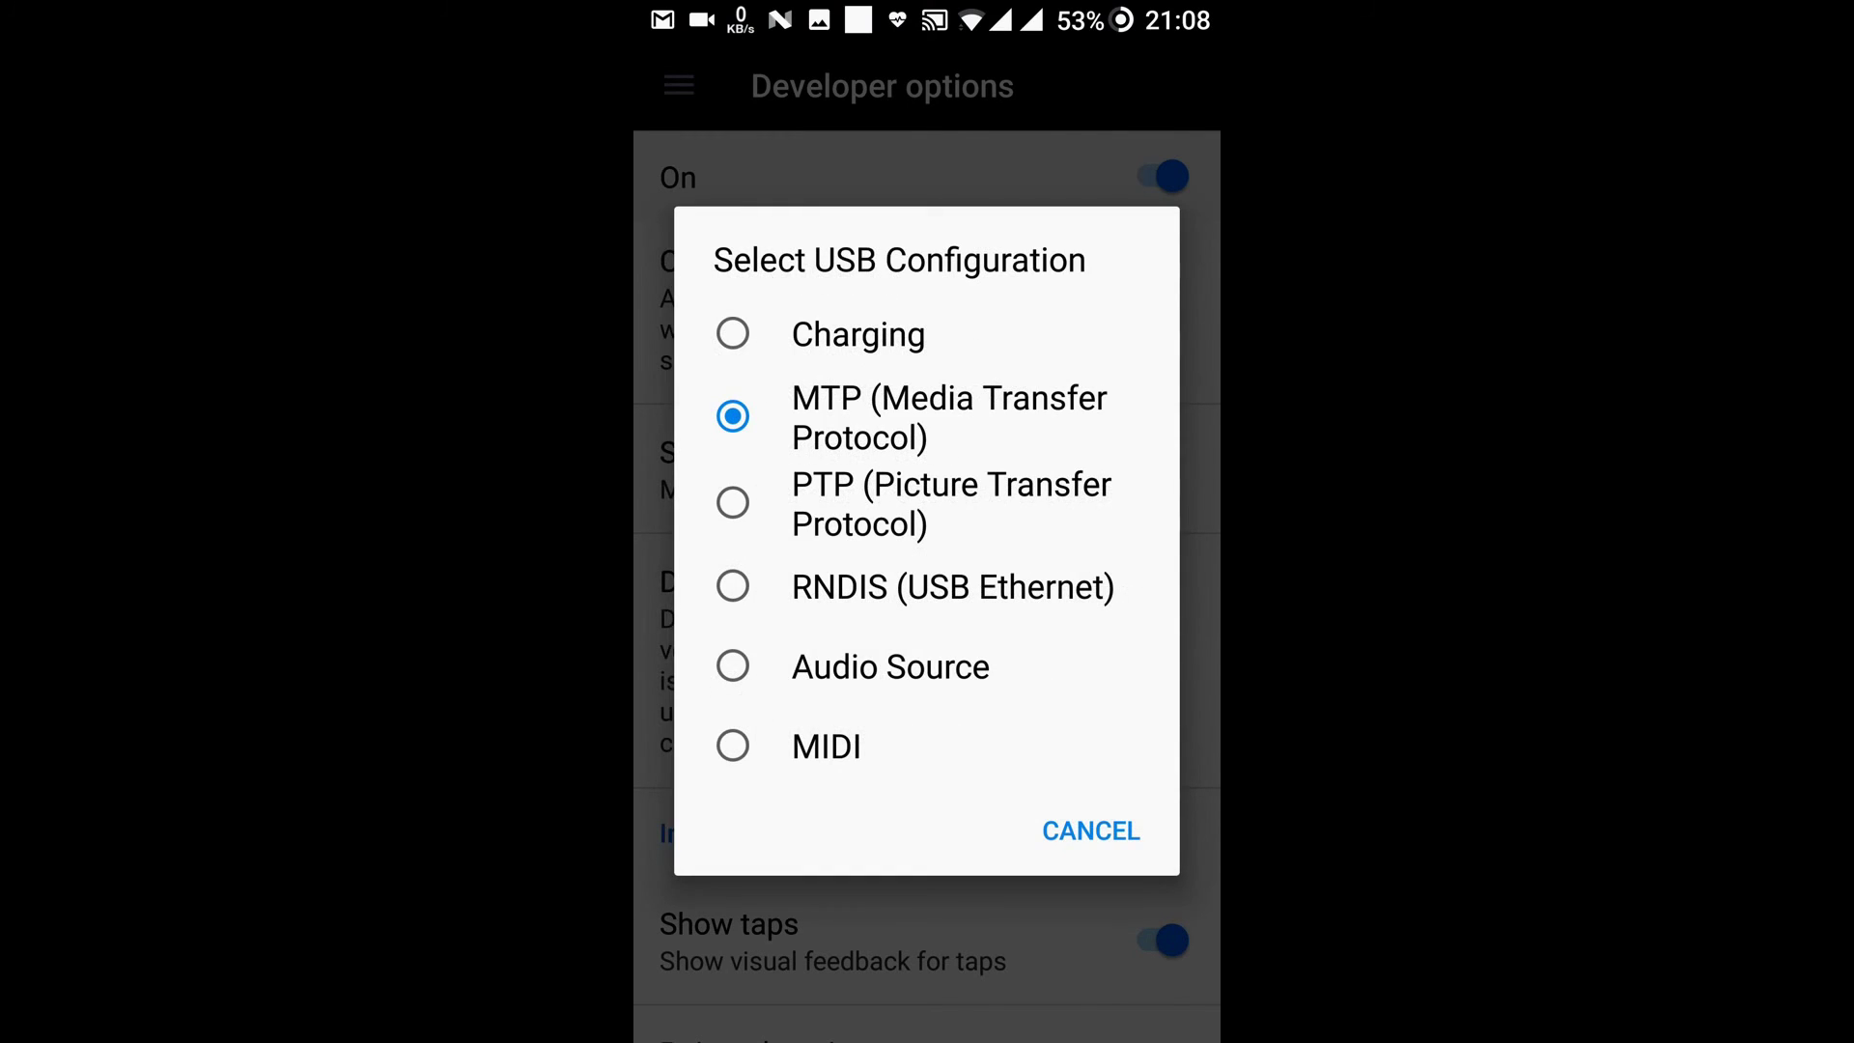